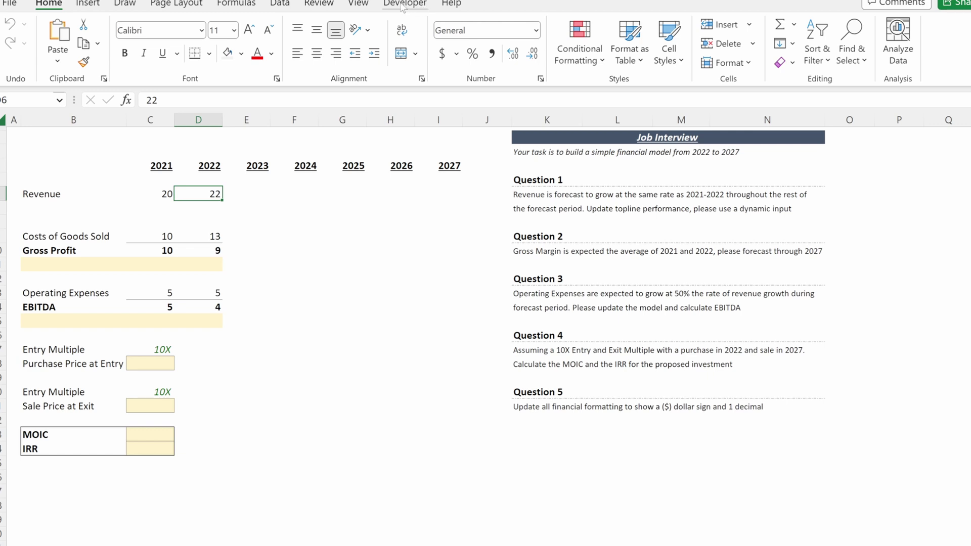
- Review the OnKey shortcut definitions, including Fill_Right, in PERSONAL.XLSB Module1 in the Visual Basic editor
left_click(408, 5)
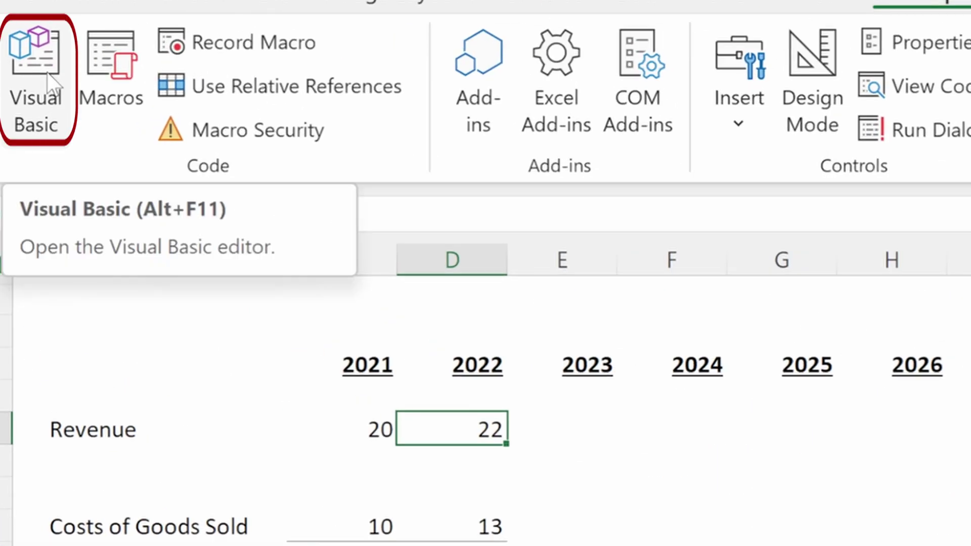
left_click(46, 75)
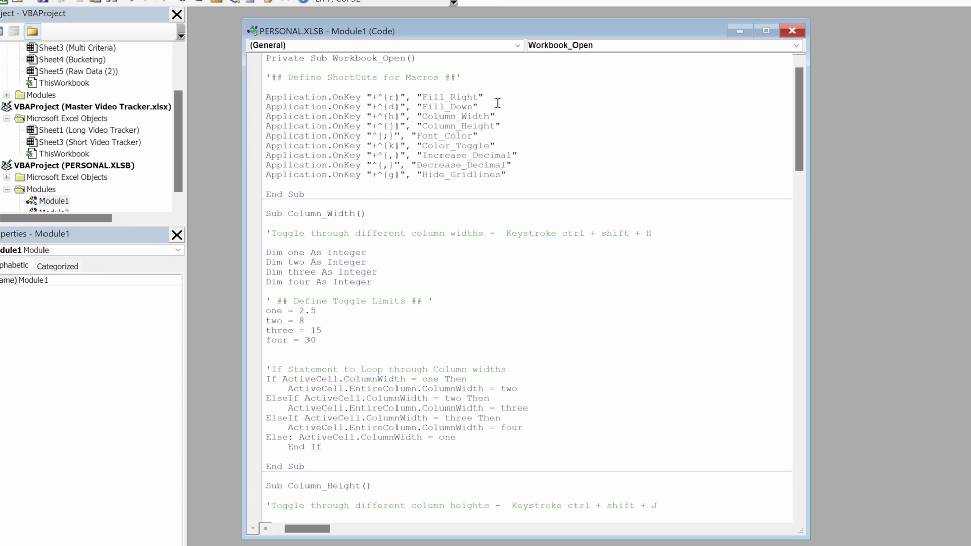
left_click(501, 100)
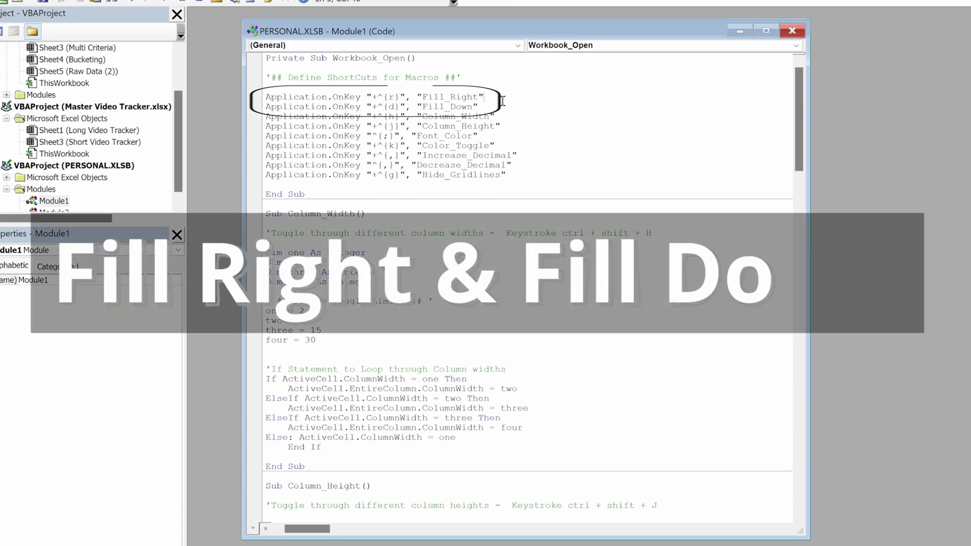
- Enter the 2023 revenue formula =D6*(1+E7) in E6 and a 10% growth rate in E7
key("alt+F11")
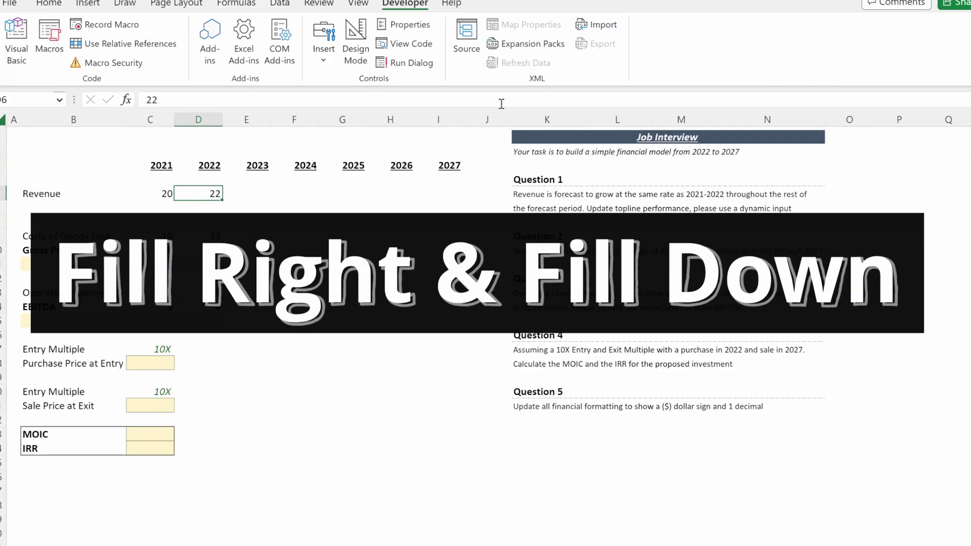
key("Right")
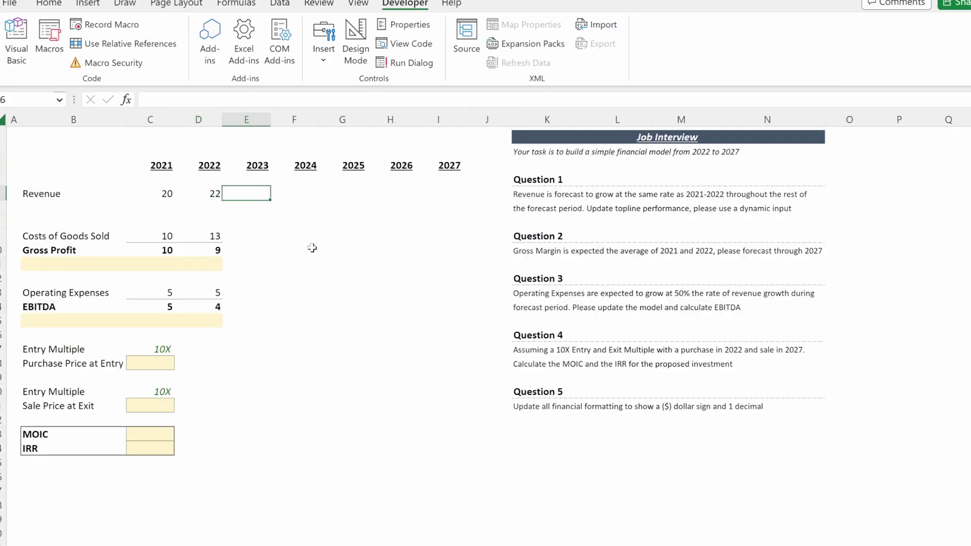
type("=")
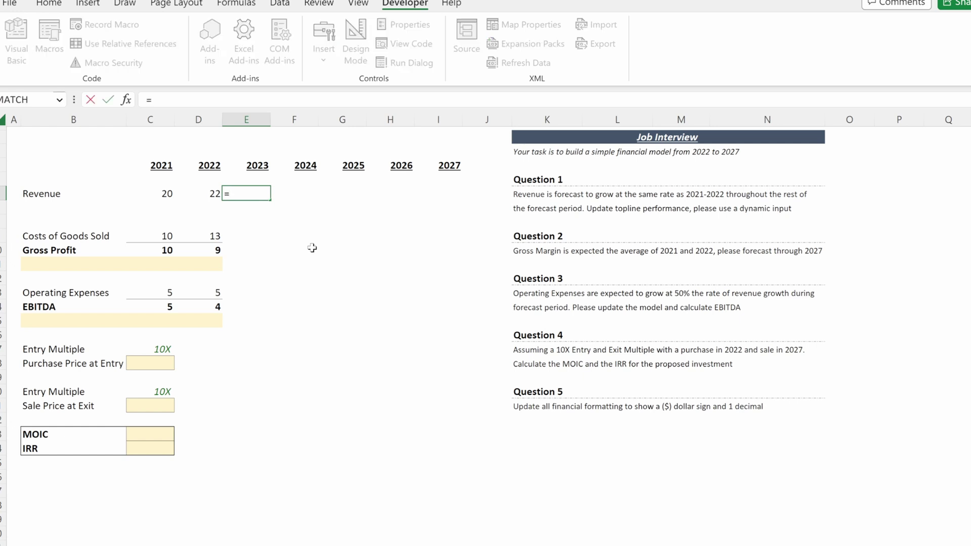
key("Left")
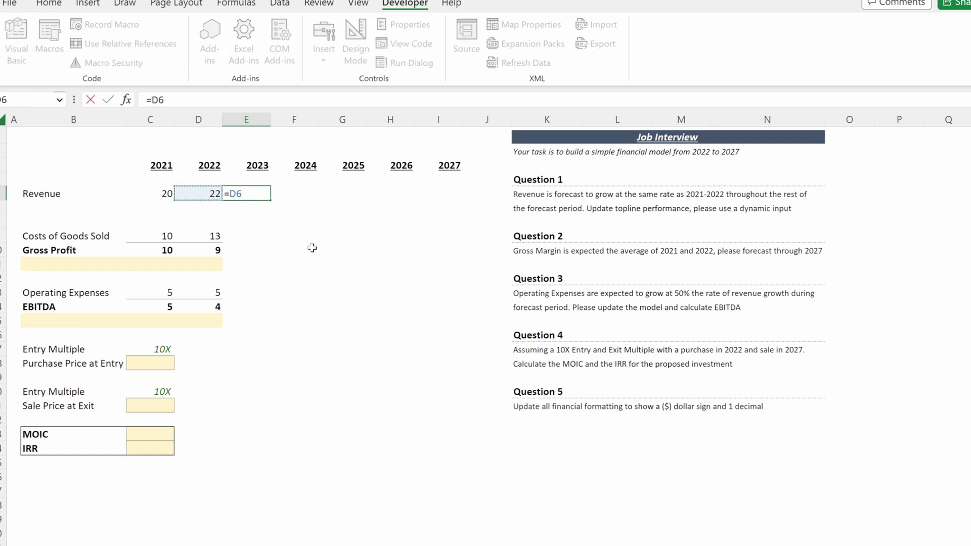
type("*(1+")
key("Down")
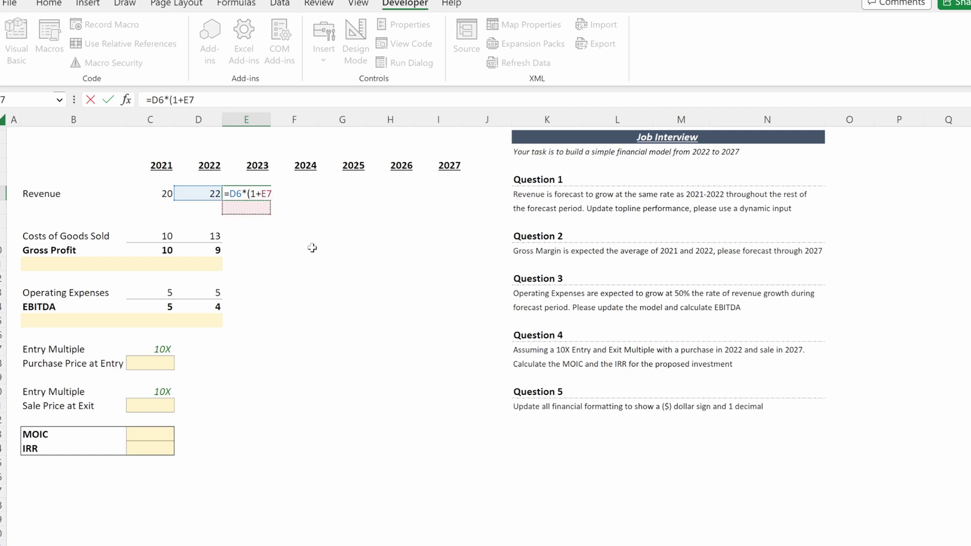
type(")")
key("Return")
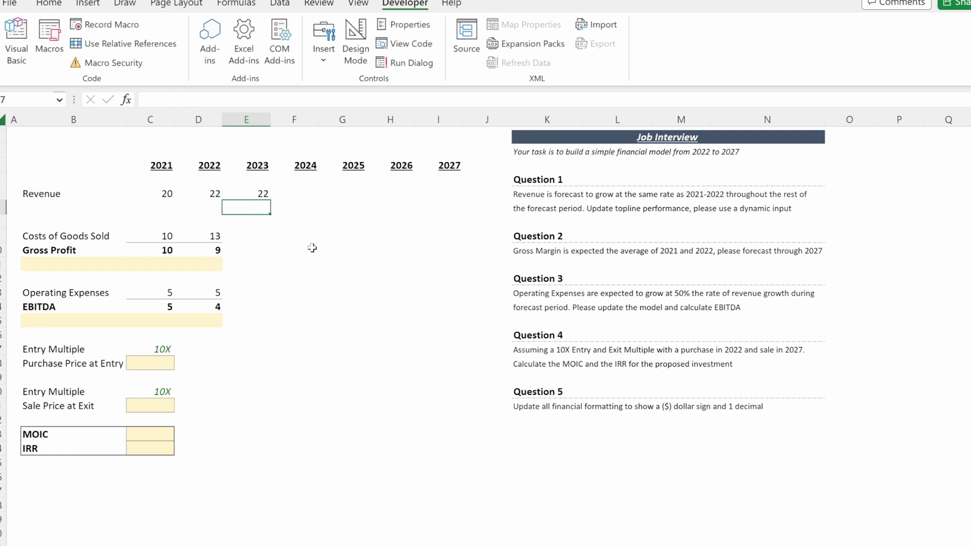
type("10%")
key("Return")
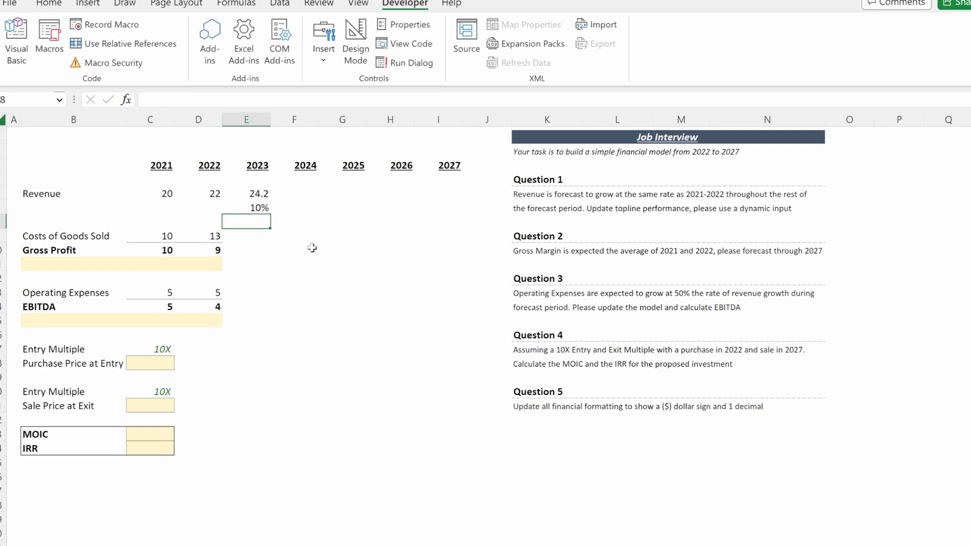
- Fill the revenue formula and the 10% growth rate right through 2027 with Ctrl+R
key("Up")
key("Up")
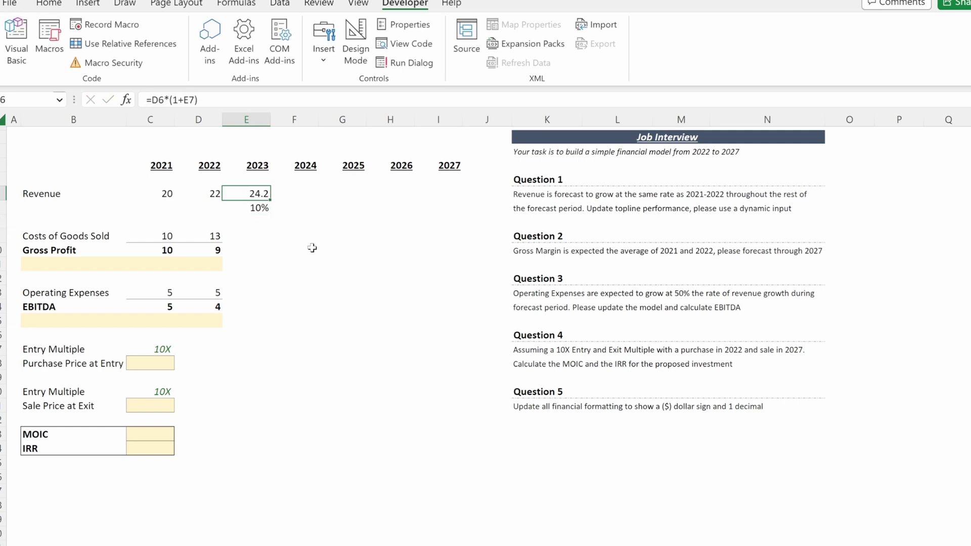
key("Up")
key("Up")
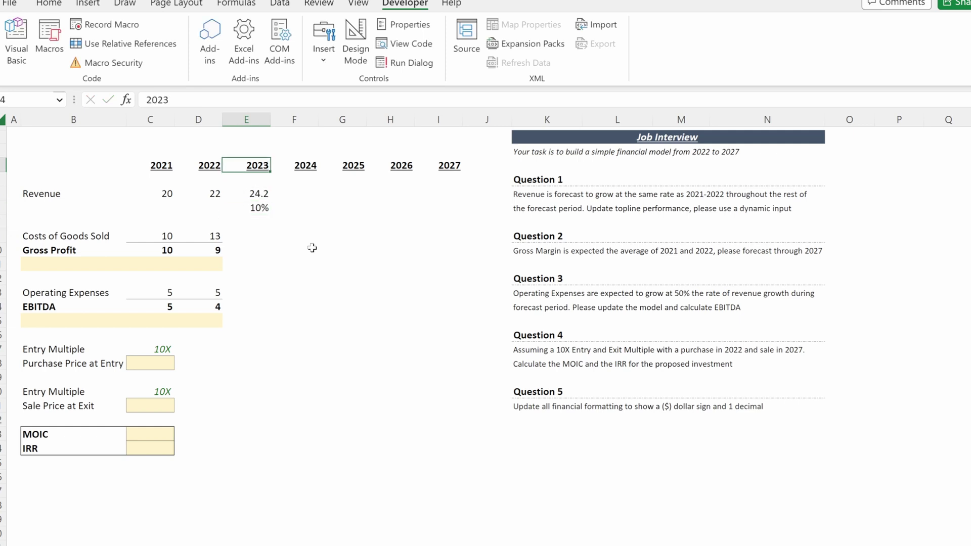
key("ctrl+Right")
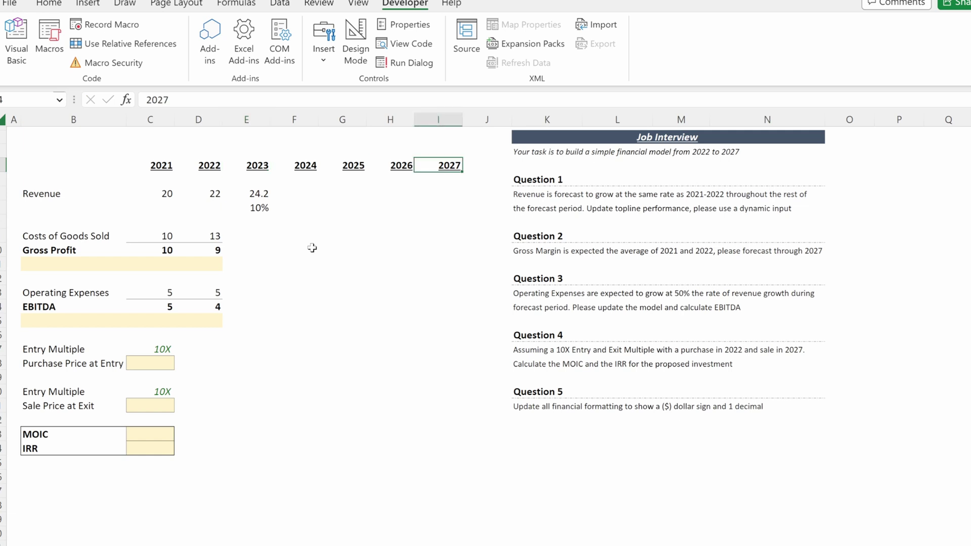
key("Down")
key("Down")
key("ctrl+shift+Left")
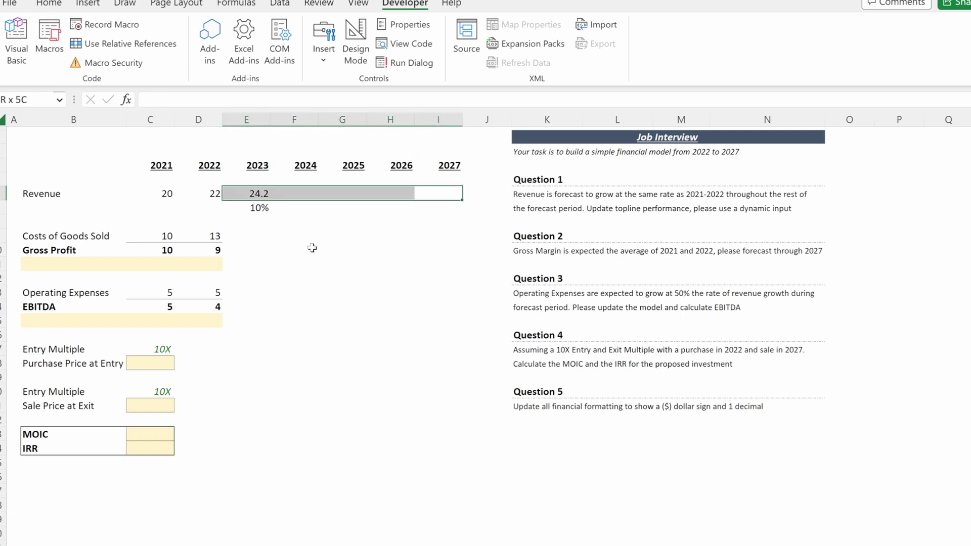
key("ctrl+r")
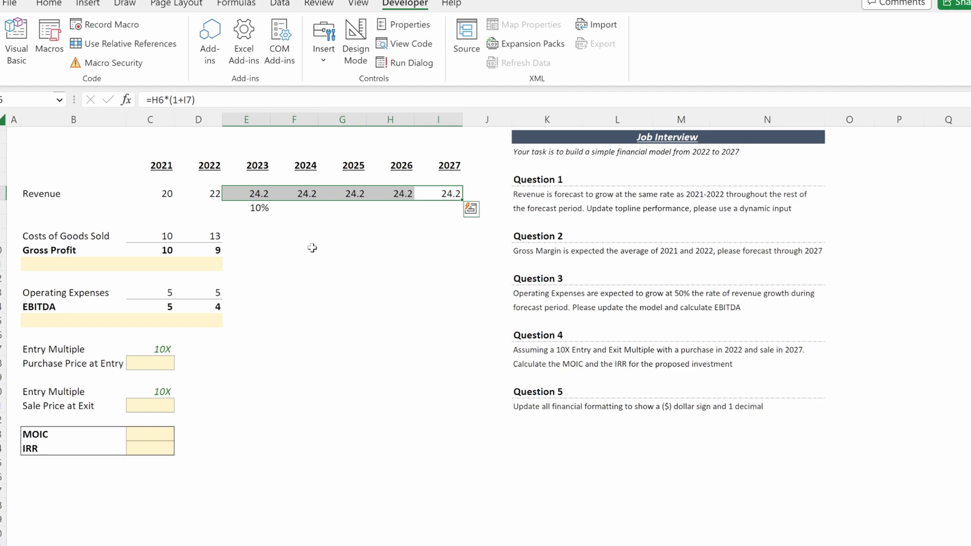
key("Down")
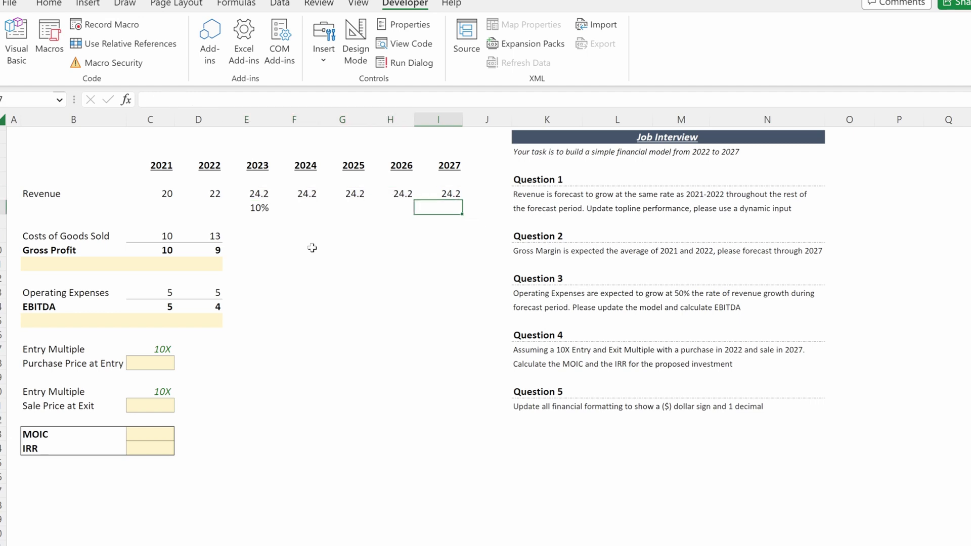
key("ctrl+shift+Left")
key("ctrl+r")
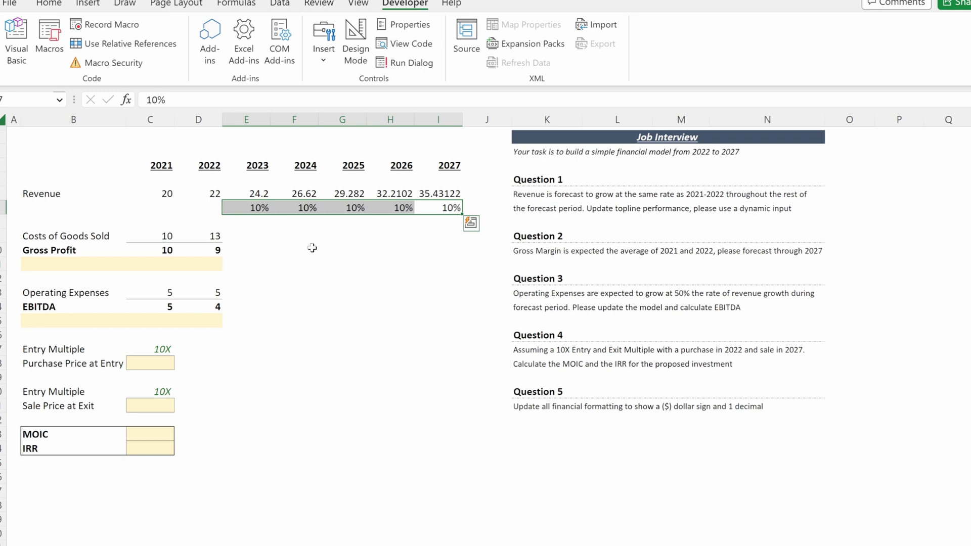
key("Up")
key("Left")
key("Left")
key("Left")
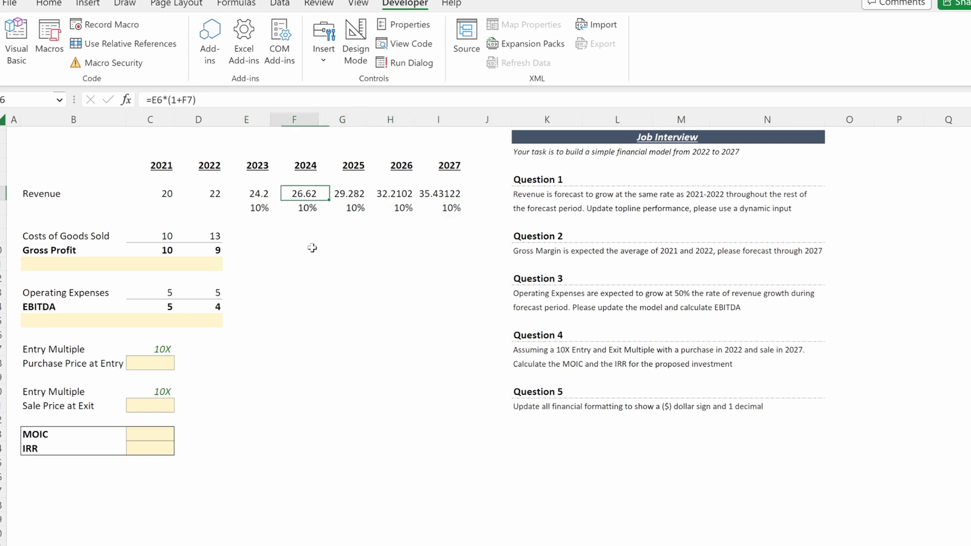
- Clear F6:I7 and refill revenue and 10% growth through 2027 with the Ctrl+Shift+R Smart Fill Right shortcut
key("ctrl+shift+Right")
key("shift+Down")
key("Delete")
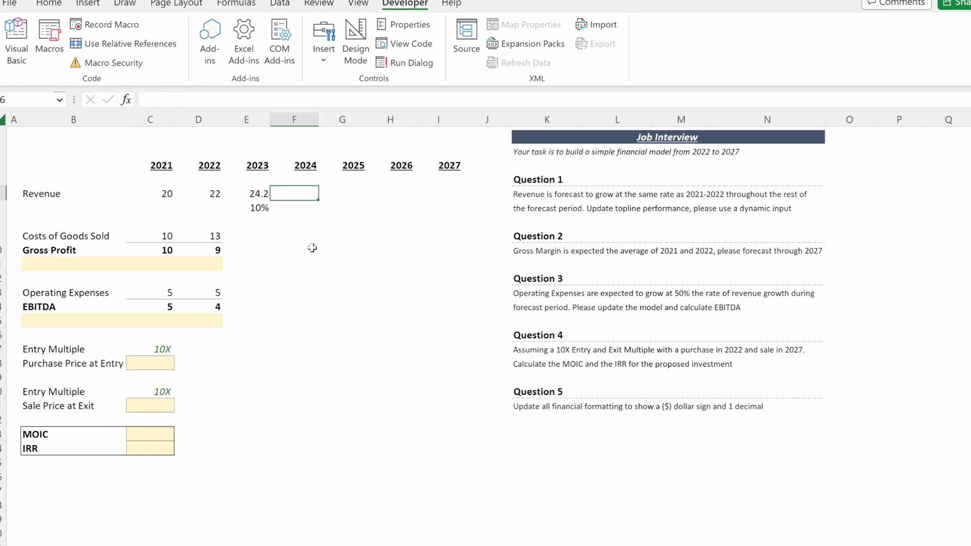
key("Left")
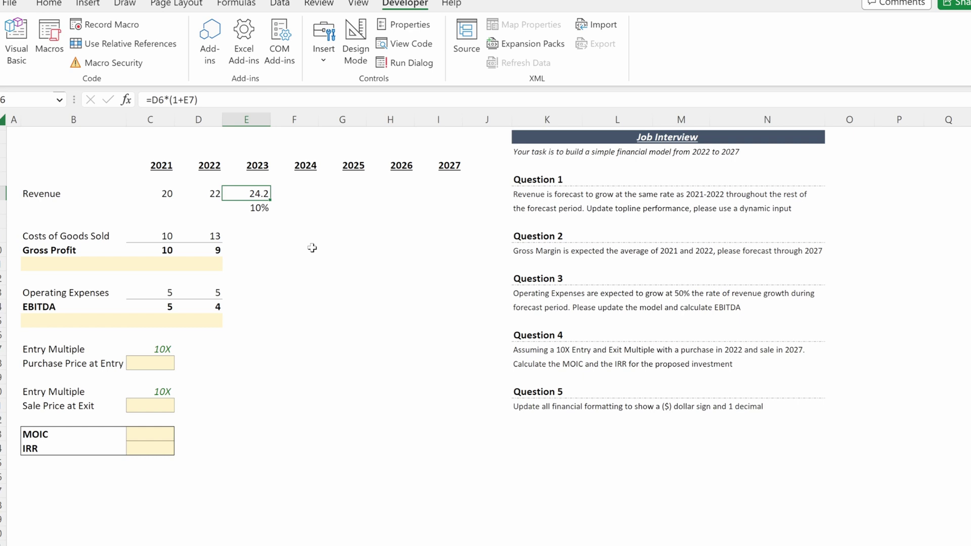
key("ctrl+shift+r")
key("Down")
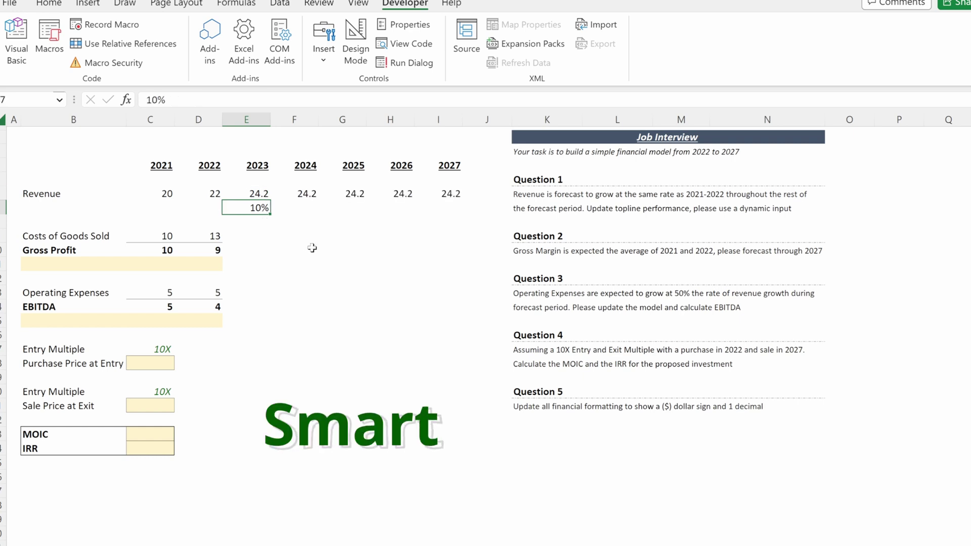
key("ctrl+shift+r")
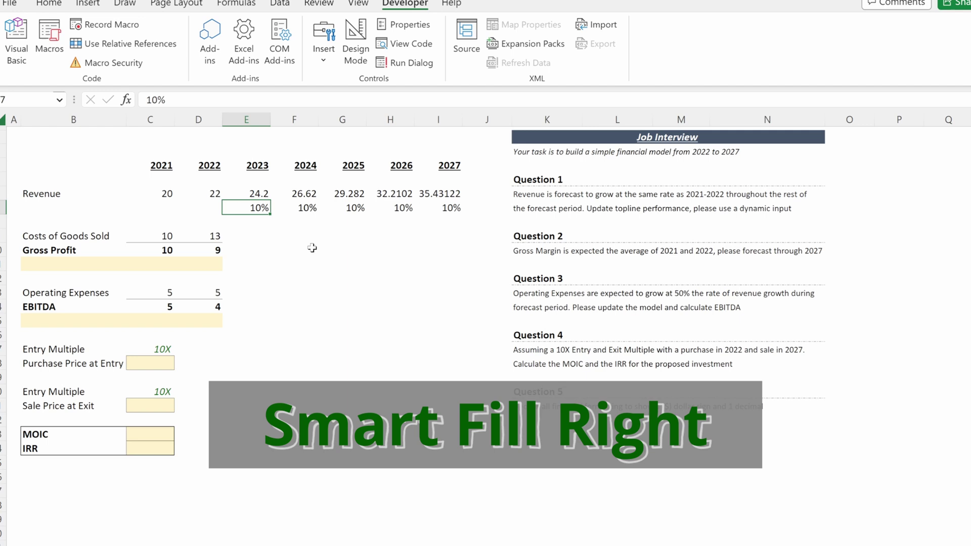
- Select the 2023–2027 revenue row to check the forecast reaching 35.43122
key("Up")
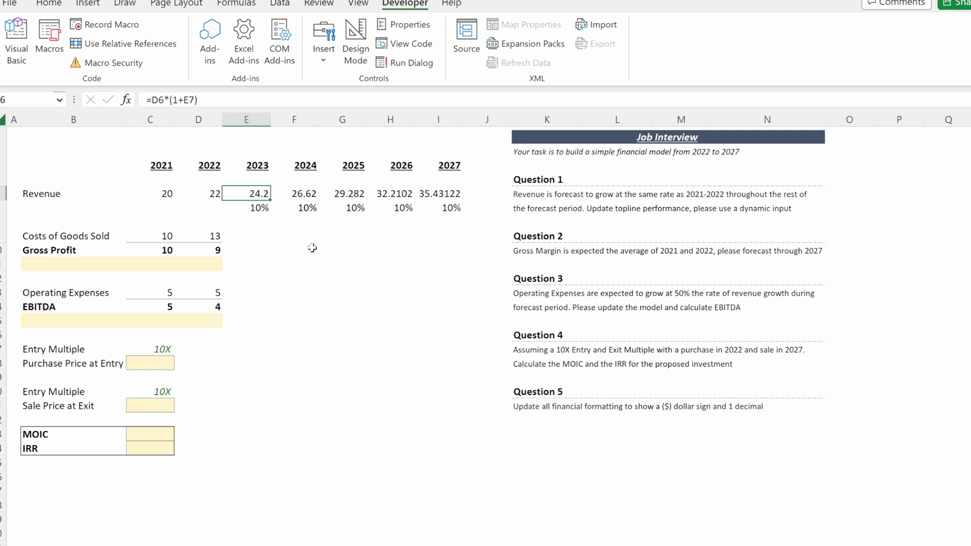
key("Up")
key("Up")
key("ctrl+Right")
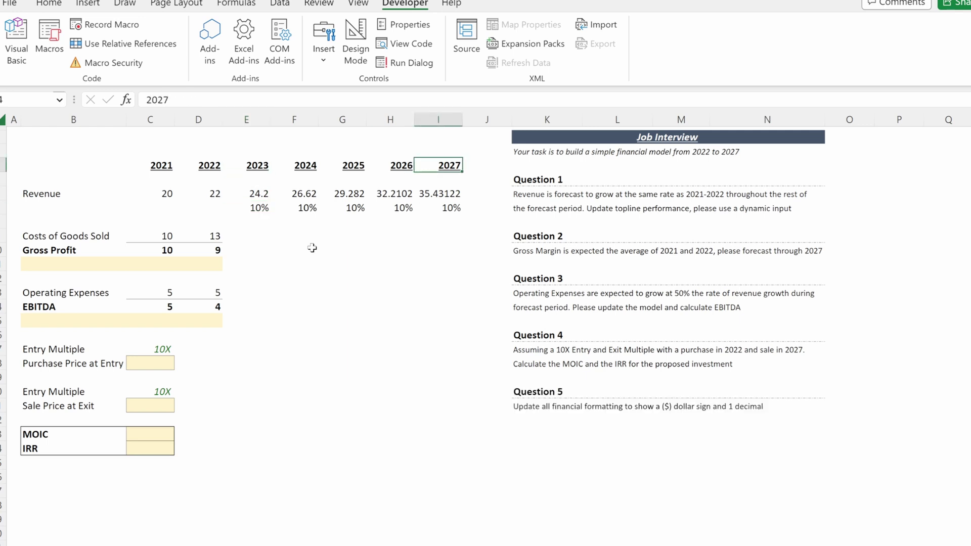
key("Down")
key("Down")
key("shift+Left")
key("shift+Left")
key("shift+Left")
key("shift+Left")
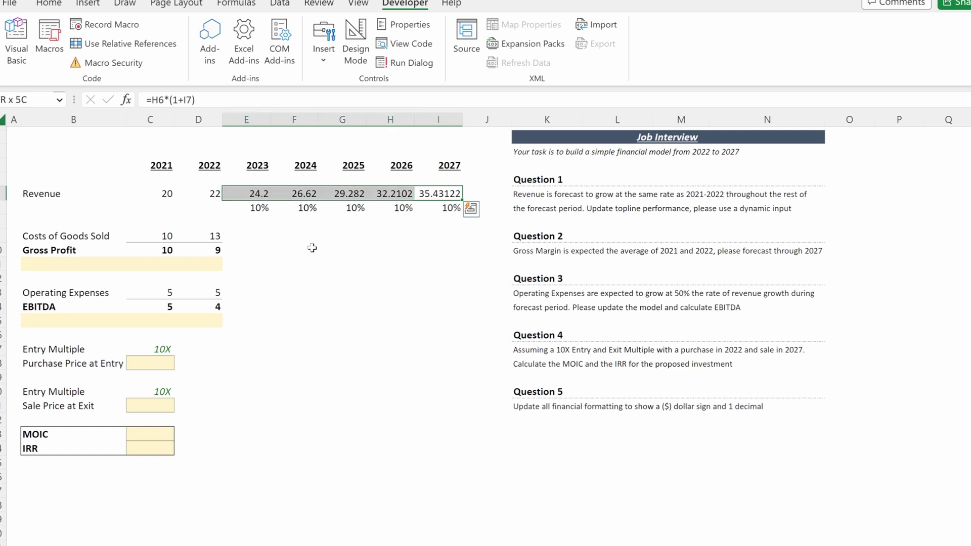
key("Down")
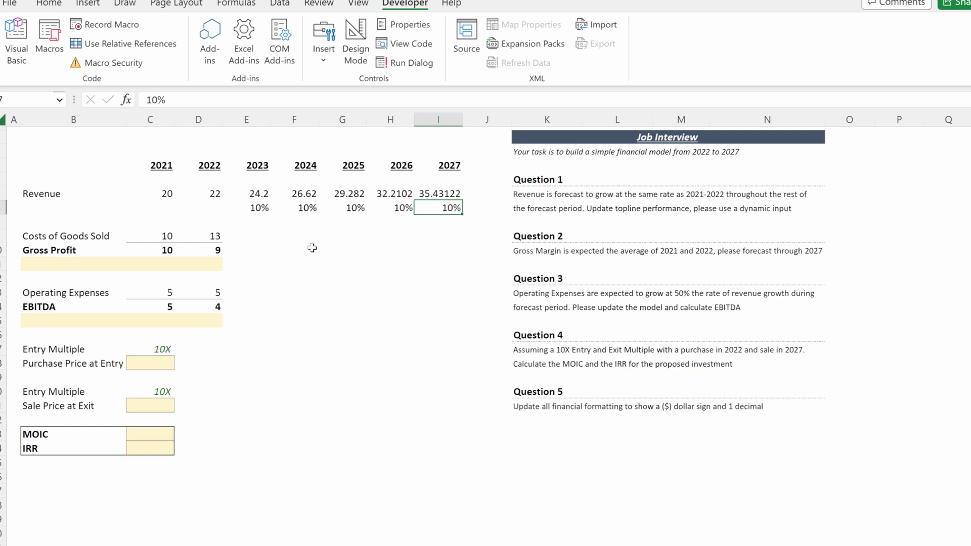
- Enter the 2023 COGS formula =E6*E11 in E9 and a rate of 30 in E11
key("ctrl+Left")
key("Down")
key("Down")
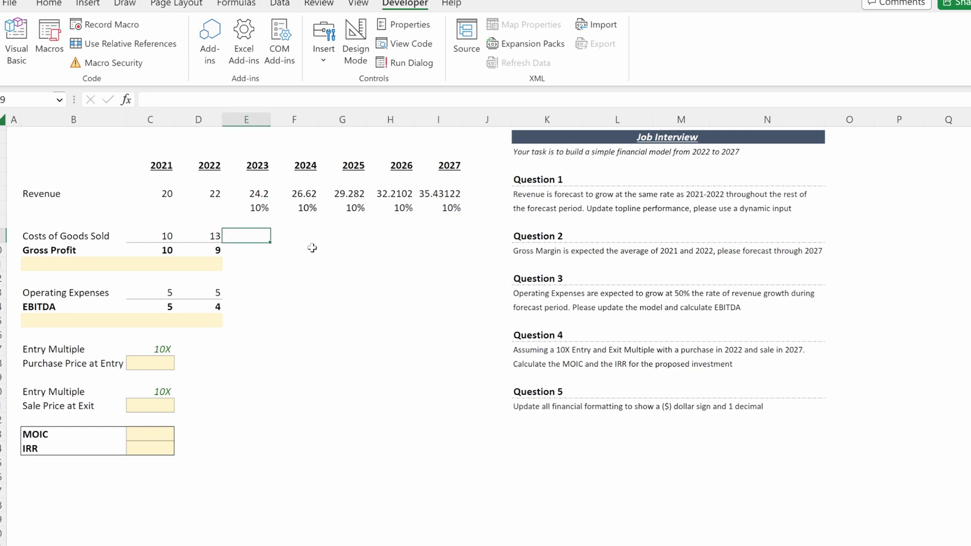
type("=")
key("Up")
key("Up")
key("Up")
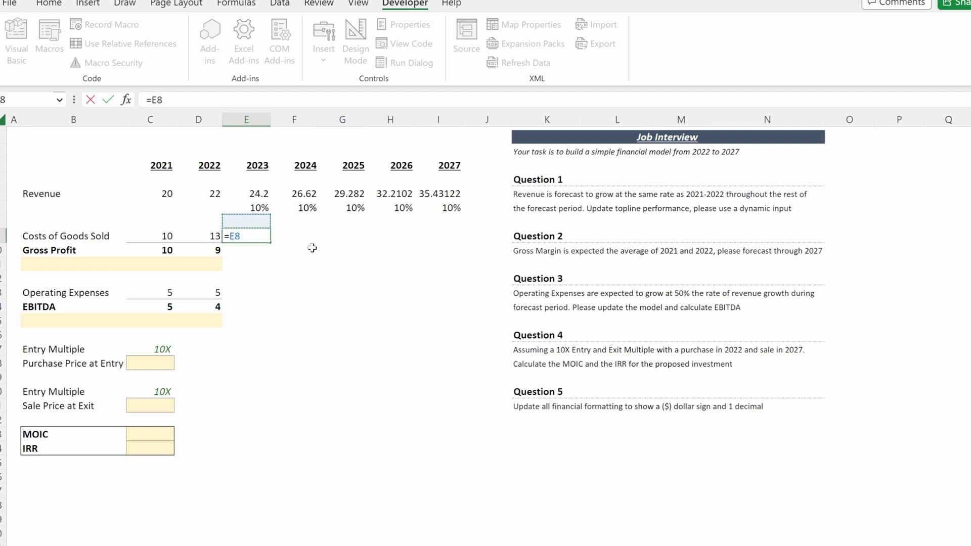
type("*")
key("Down")
key("Down")
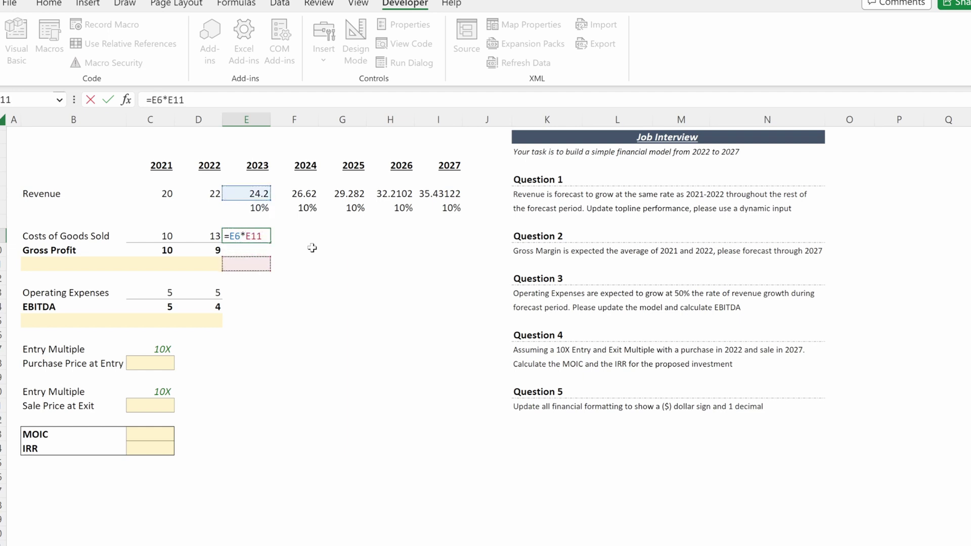
key("Return")
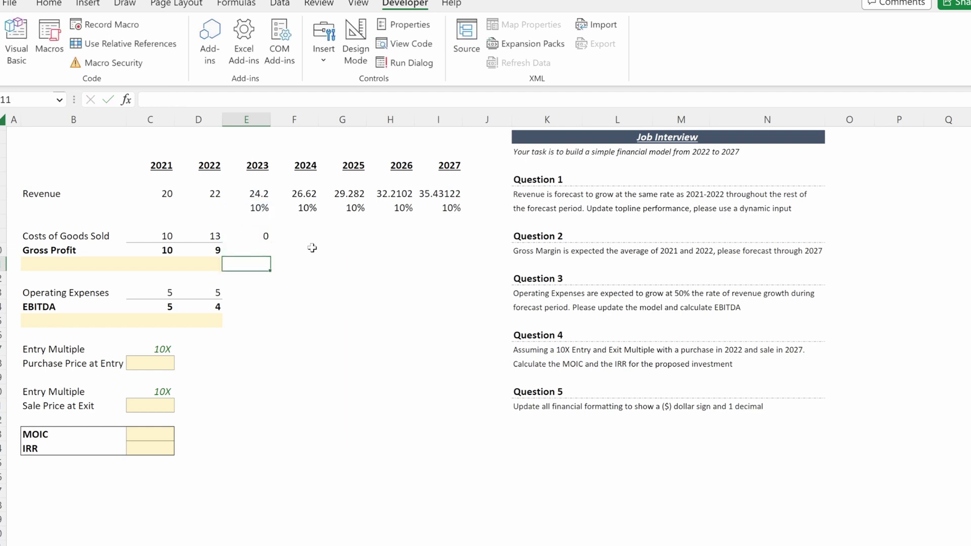
type("30")
key("ctrl+Return")
- Fill the COGS formula and the 30% rate right through 2027
key("Up")
key("Up")
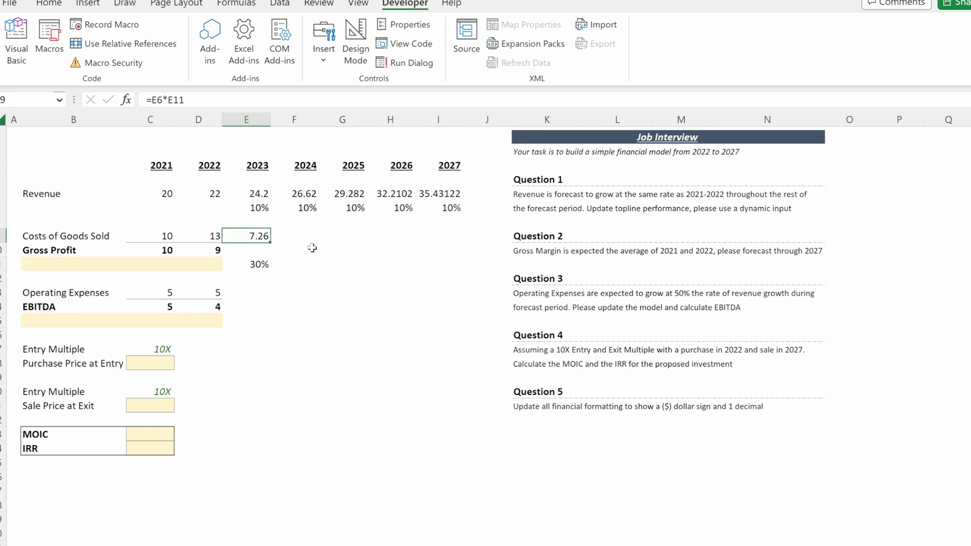
key("shift+Right")
key("shift+Right")
key("shift+Right")
key("shift+Right")
key("ctrl+r")
key("Down")
key("Down")
key("shift+Right")
key("shift+Right")
key("shift+Right")
key("shift+Right")
key("ctrl+r")
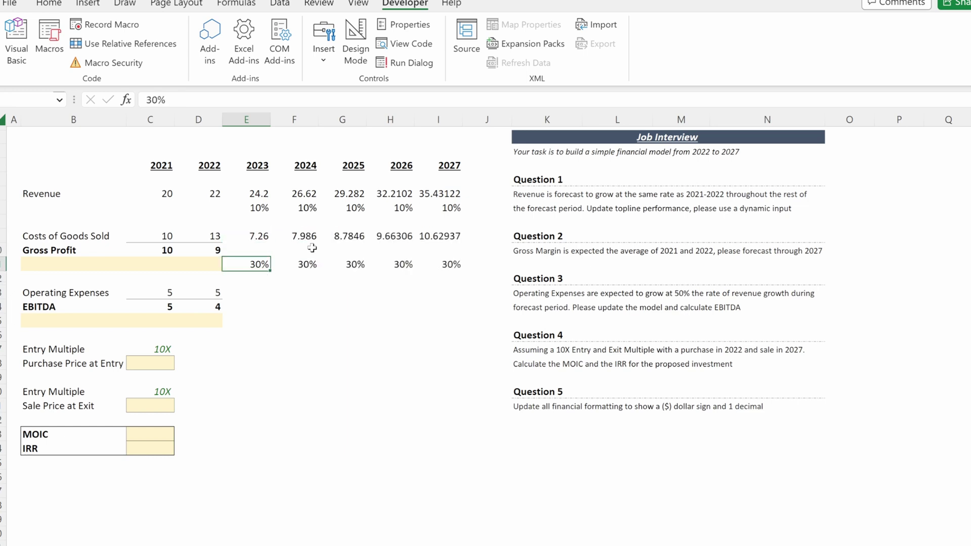
- Enter Gross Profit =E6-E9 in E10 and fill it right to 2027
key("Up")
type("=")
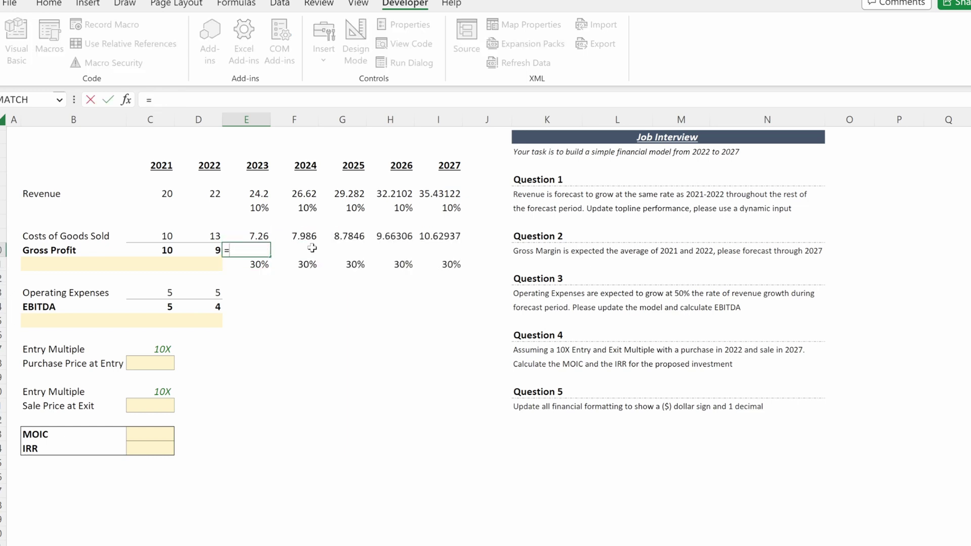
key("Up")
key("Up")
key("Up")
key("Up")
type("-")
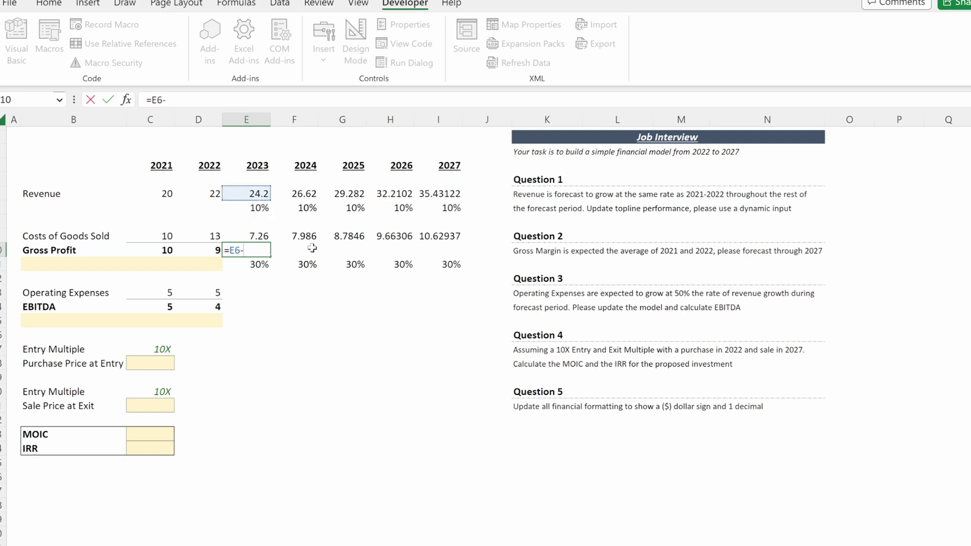
key("Up")
key("ctrl+Return")
key("shift+Right")
key("shift+Right")
key("shift+Right")
key("shift+Right")
key("ctrl+r")
- Check the 2023–2025 Gross Profit formulas without changing them
key("F2")
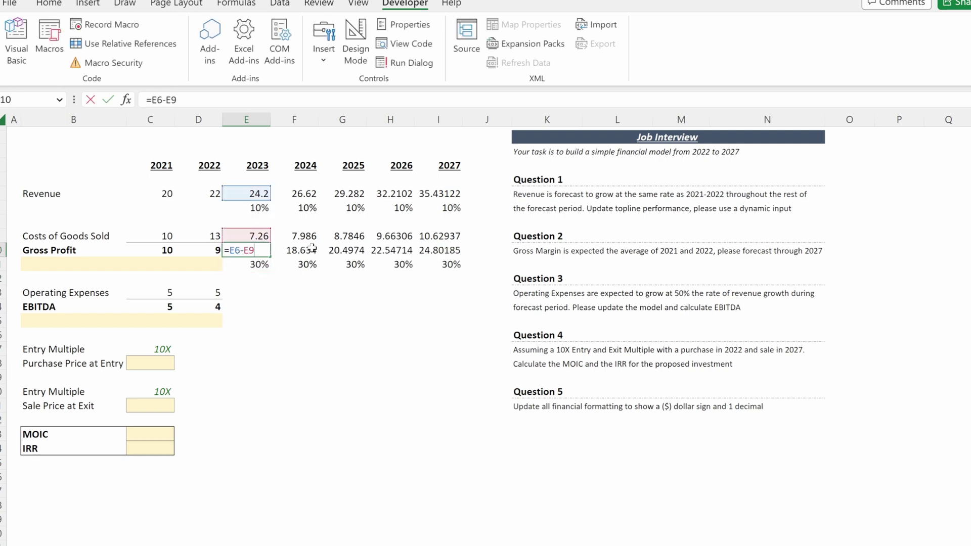
key("Tab")
key("F2")
key("Tab")
key("F2")
key("Escape")
key("F2")
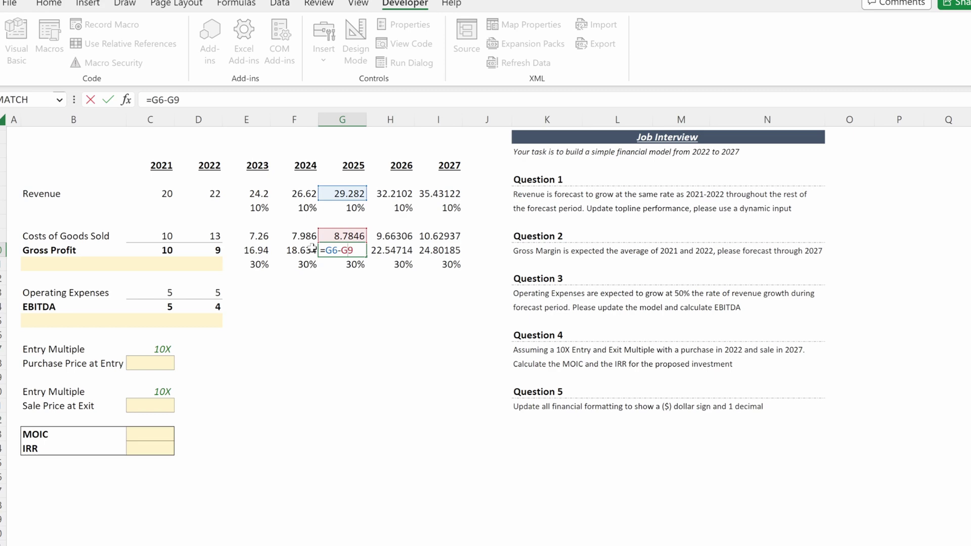
key("Escape")
key("alt+Tab")
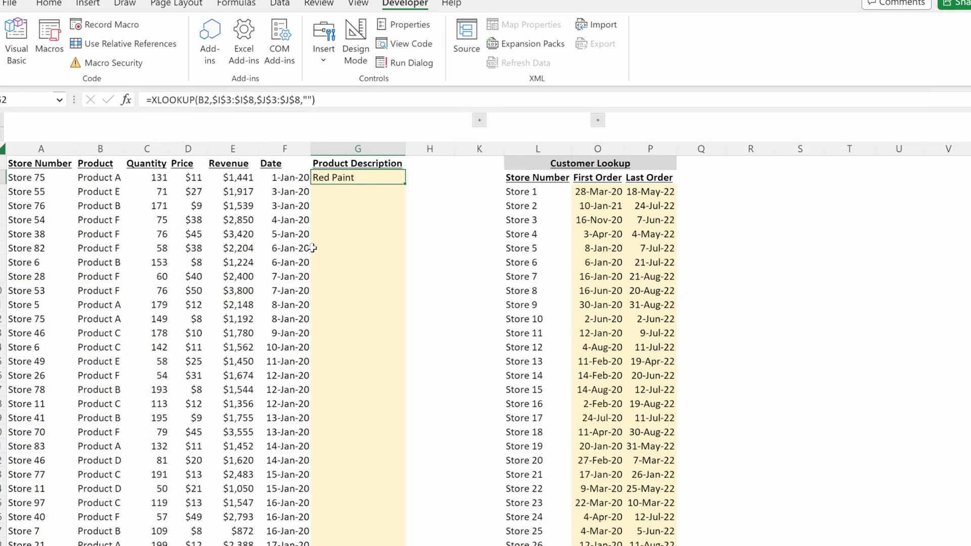
- Fill the XLOOKUP Product Description formula from G2 down to the last order row and check the results
key("F2")
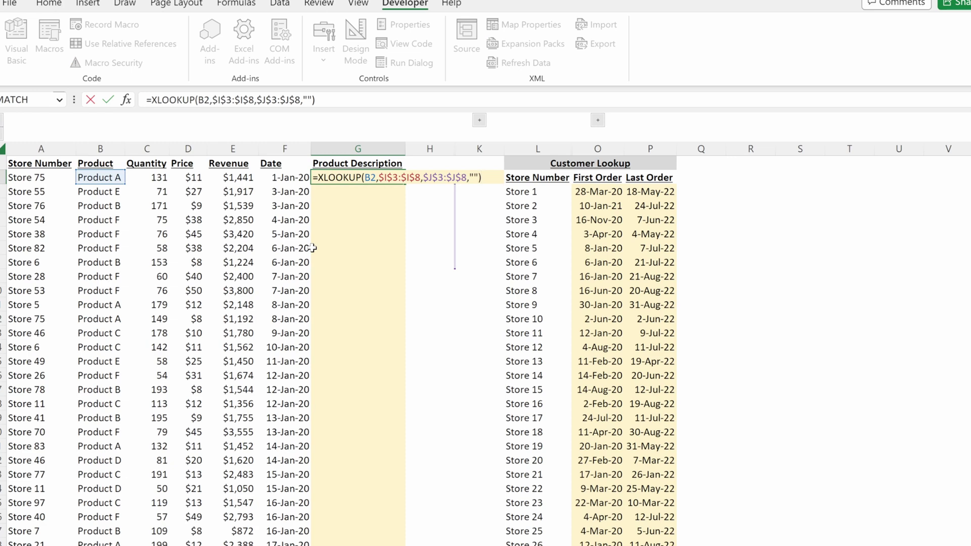
key("Escape")
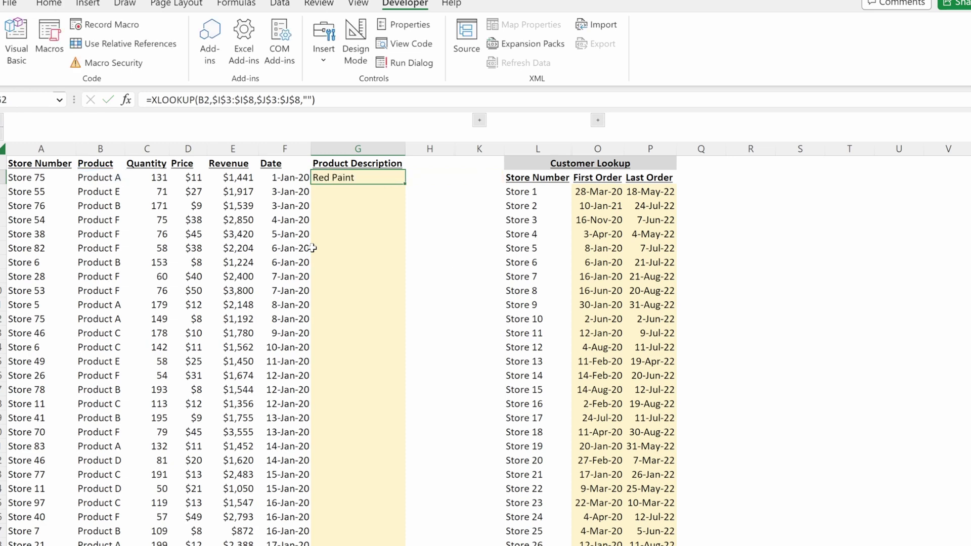
key("Left")
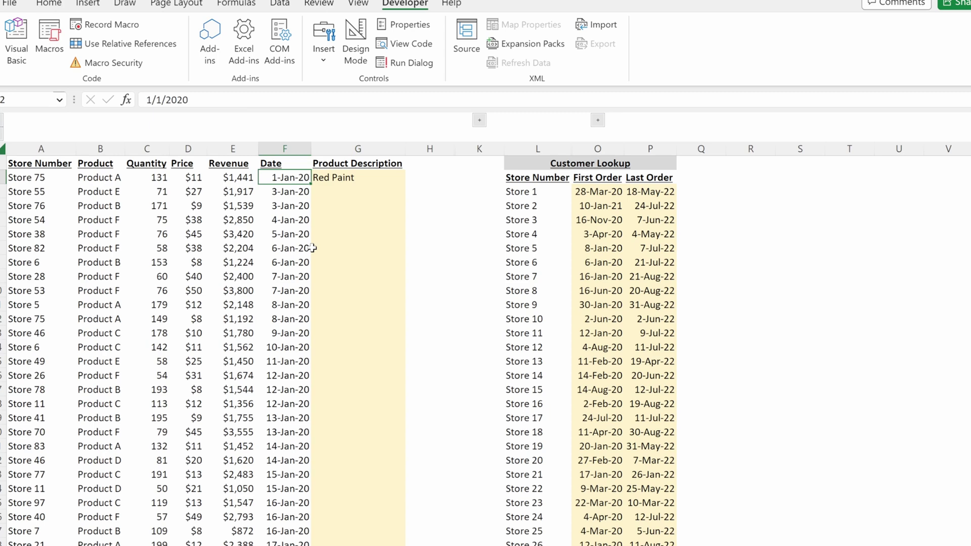
key("ctrl+Down")
key("Right")
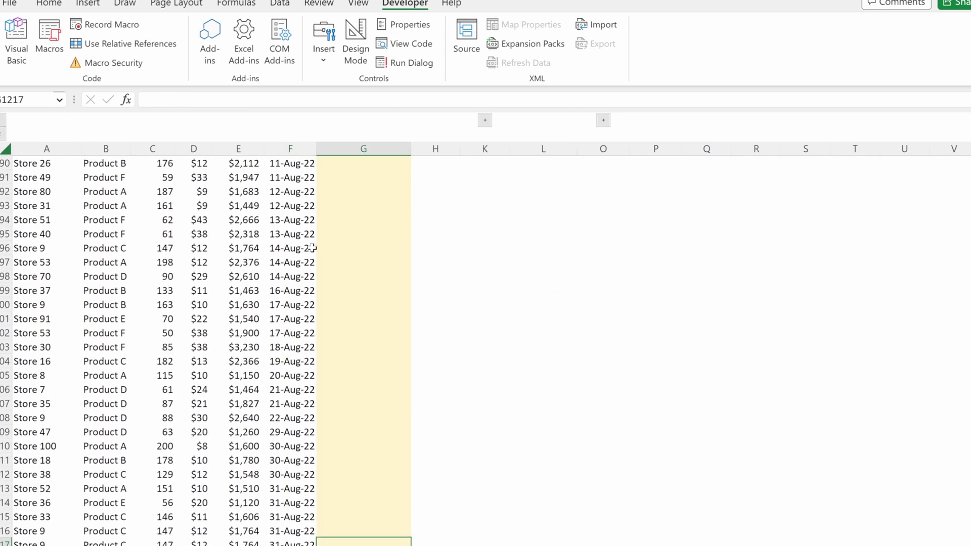
key("ctrl+shift+Up")
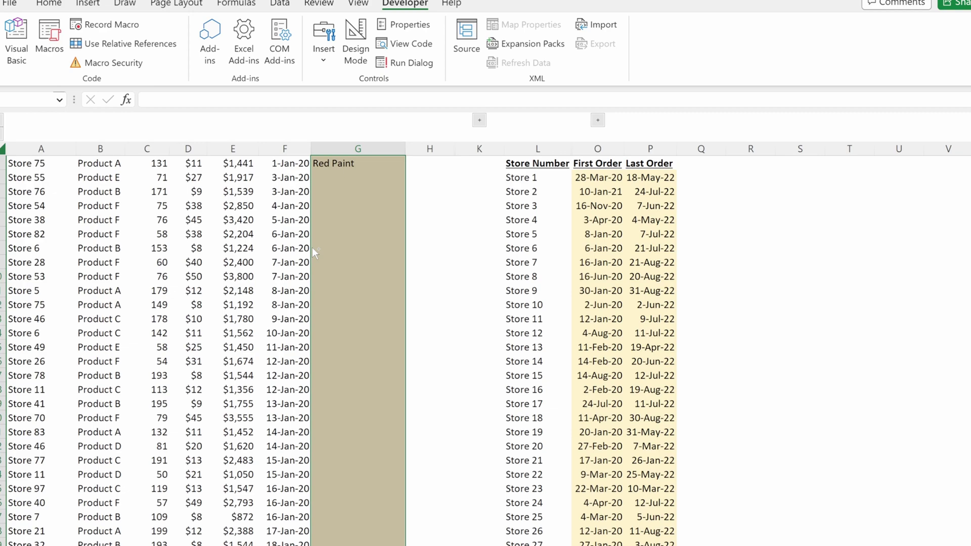
key("ctrl+d")
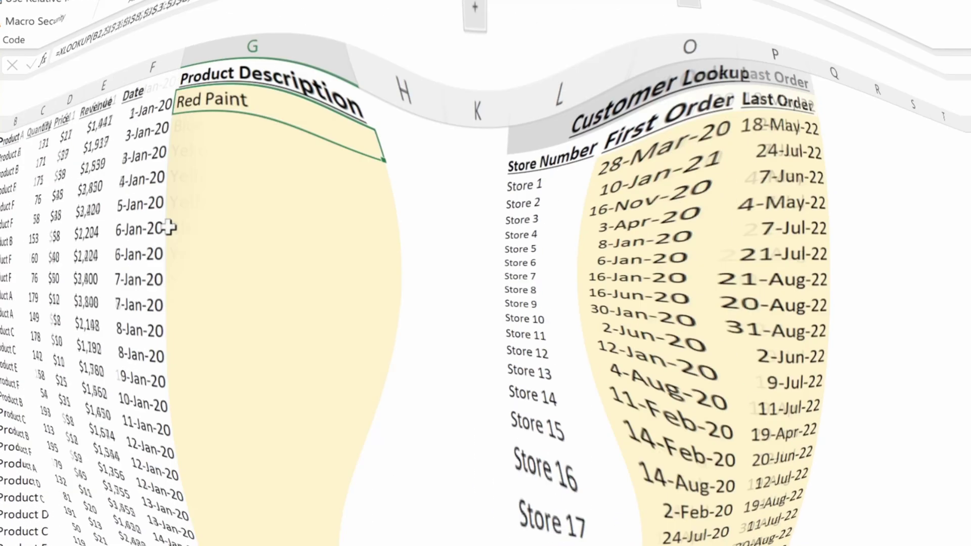
key("Down")
key("Down")
key("Down")
key("Down")
key("Down")
key("Down")
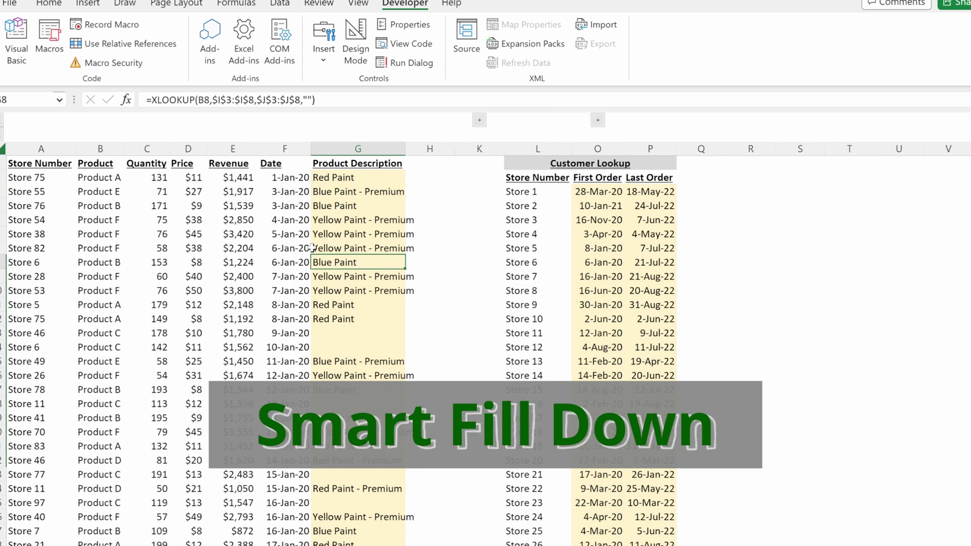
key("ctrl+Up")
key("Down")
key("Down")
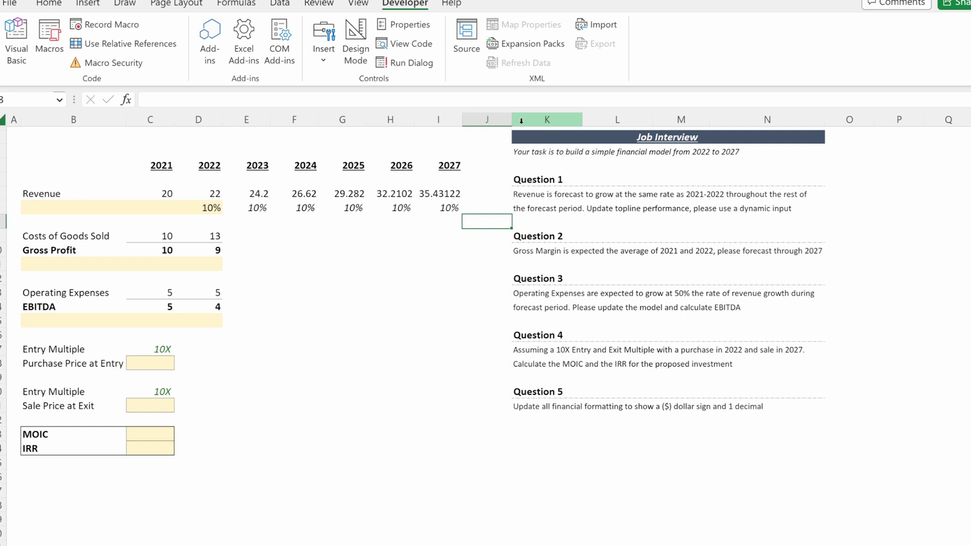
- Narrow column J, look at its value in Column Width, then undo the change
key("ctrl+shift+Left")
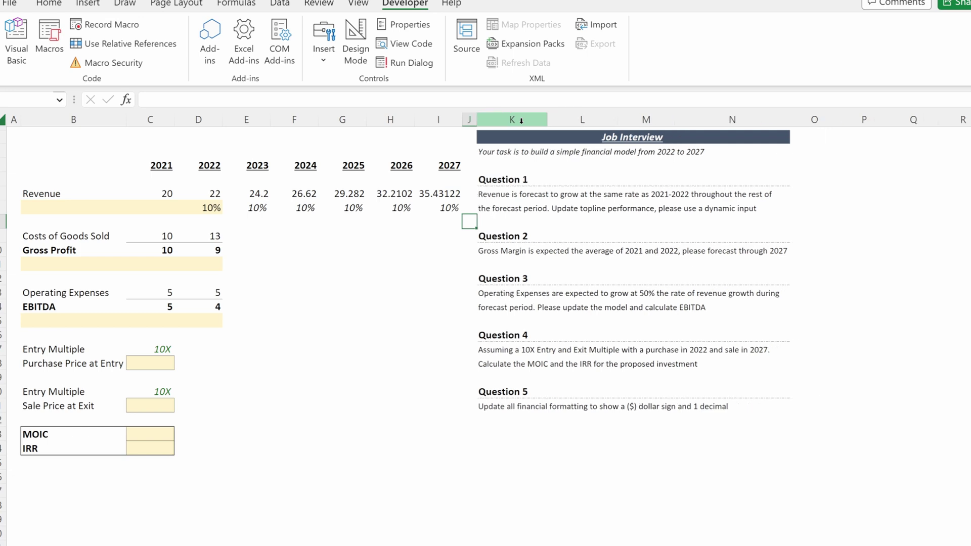
key("alt+h")
key("o")
key("w")
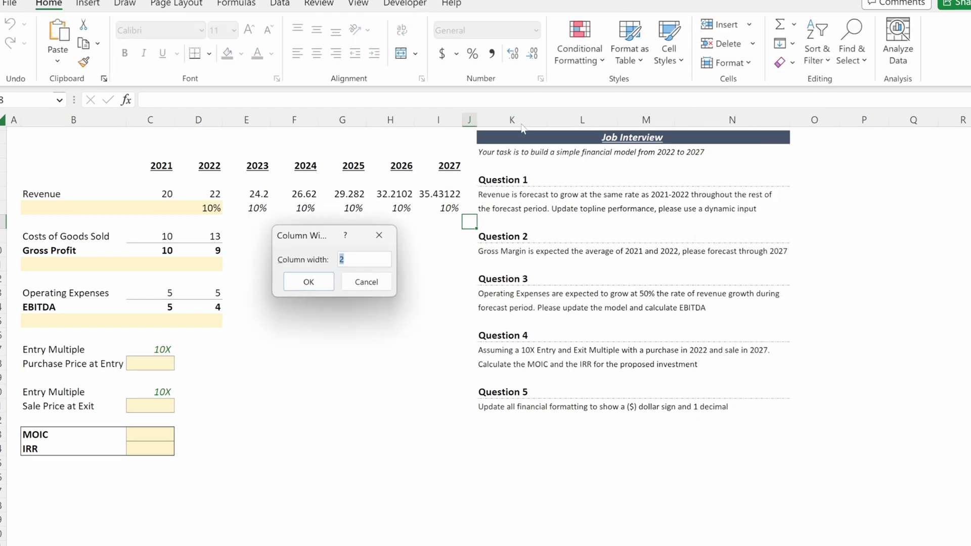
key("Return")
left_click(522, 120)
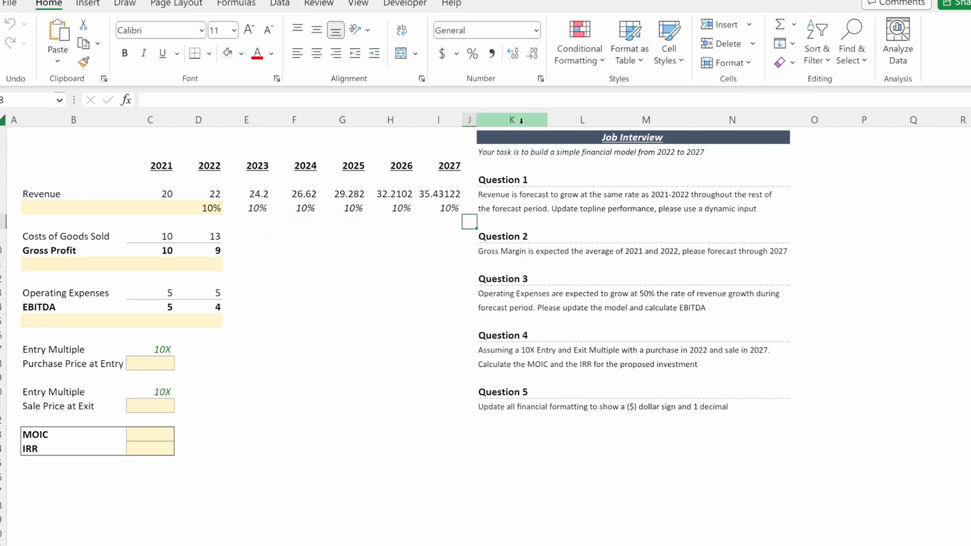
key("ctrl+z")
- Try column J widths of 15 and 30, then set it back to a narrow width of 2
key("alt+h")
type("ow")
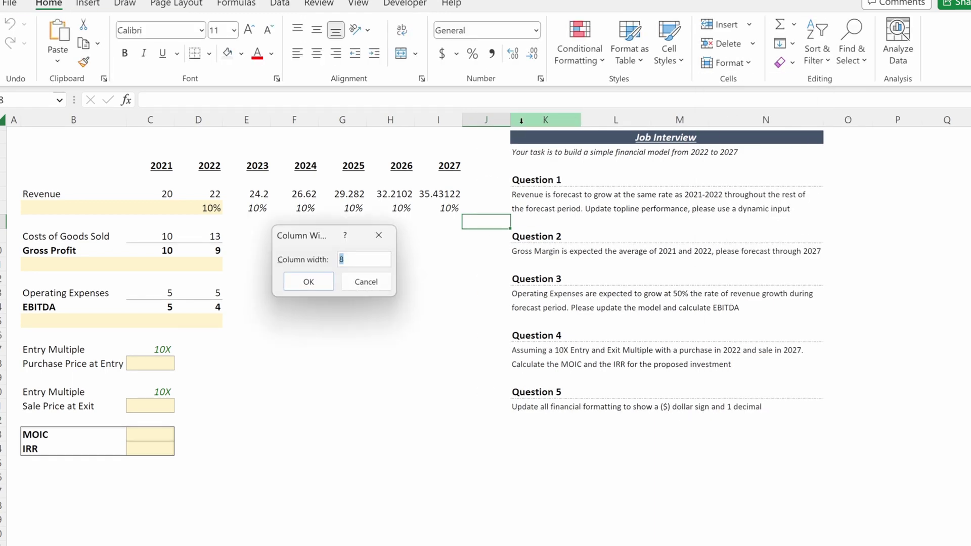
type("15")
key("Return")
key("alt+h")
type("ow")
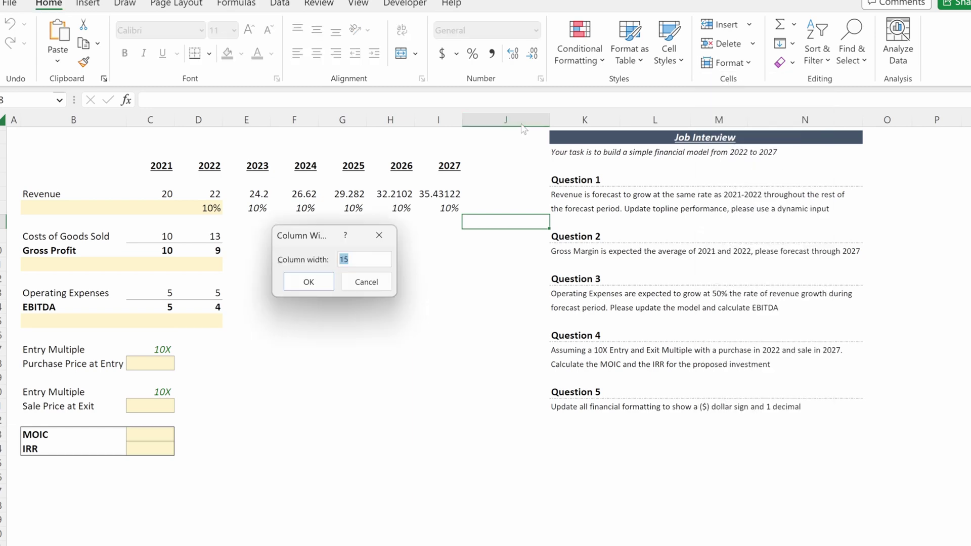
type("30")
key("Return")
key("alt+h")
type("ow")
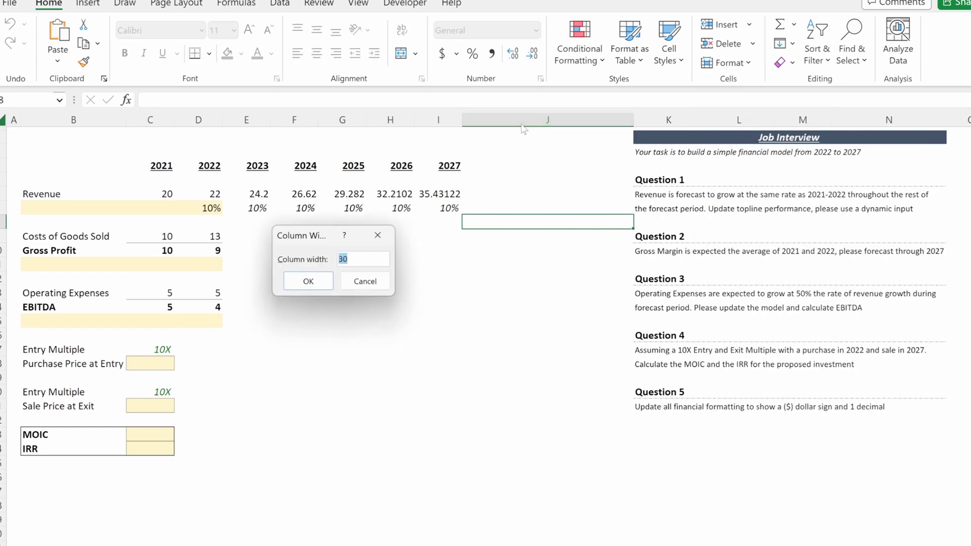
type("2")
key("Return")
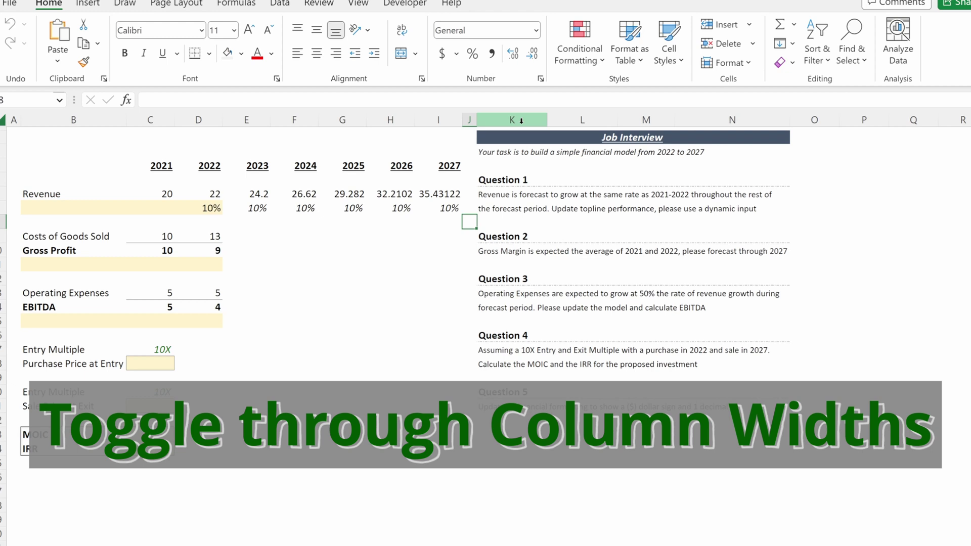
key("alt+h")
key("o")
key("w")
key("Return")
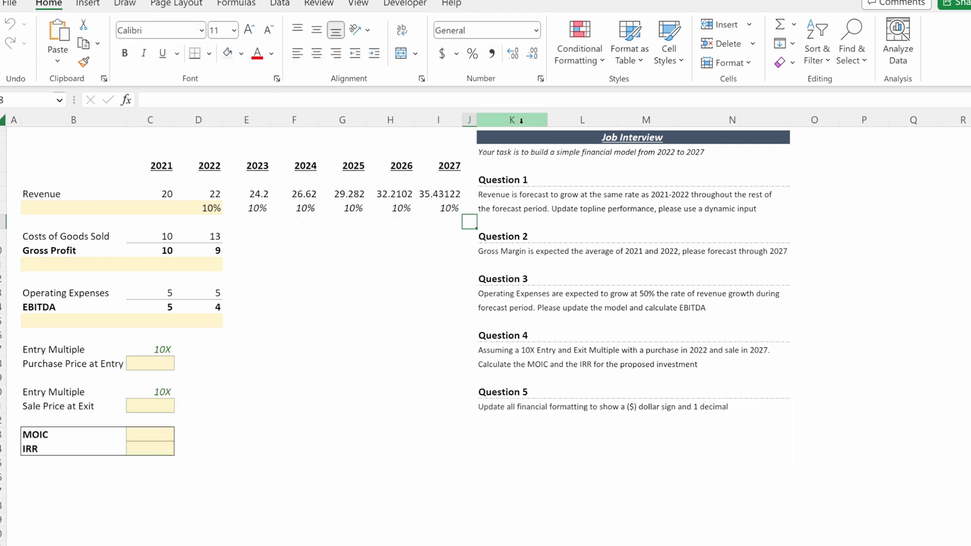
- Narrow column O to the spacer width with F4, then test it on column C and undo
key("Right")
key("Right")
key("Right")
key("Right")
key("Right")
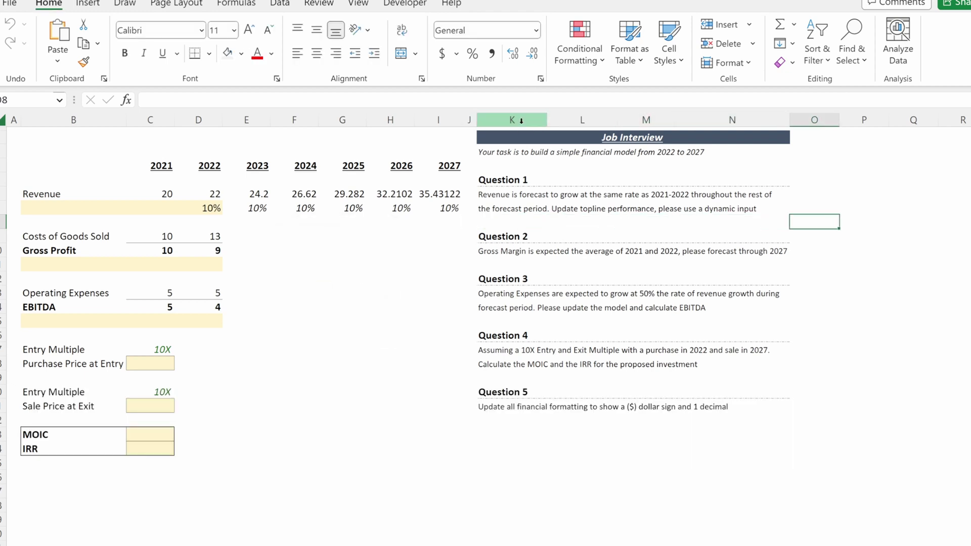
key("F4")
key("ctrl+Left")
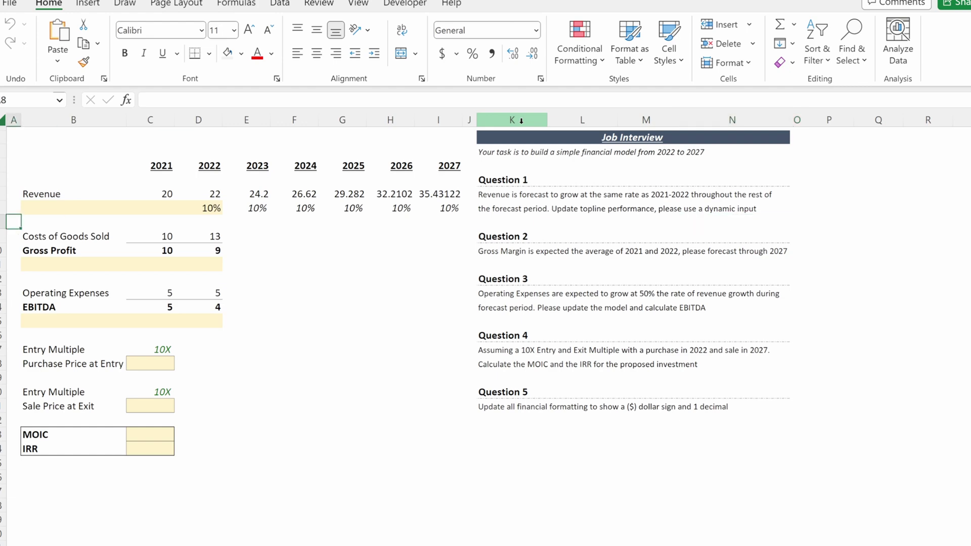
key("Right")
key("Right")
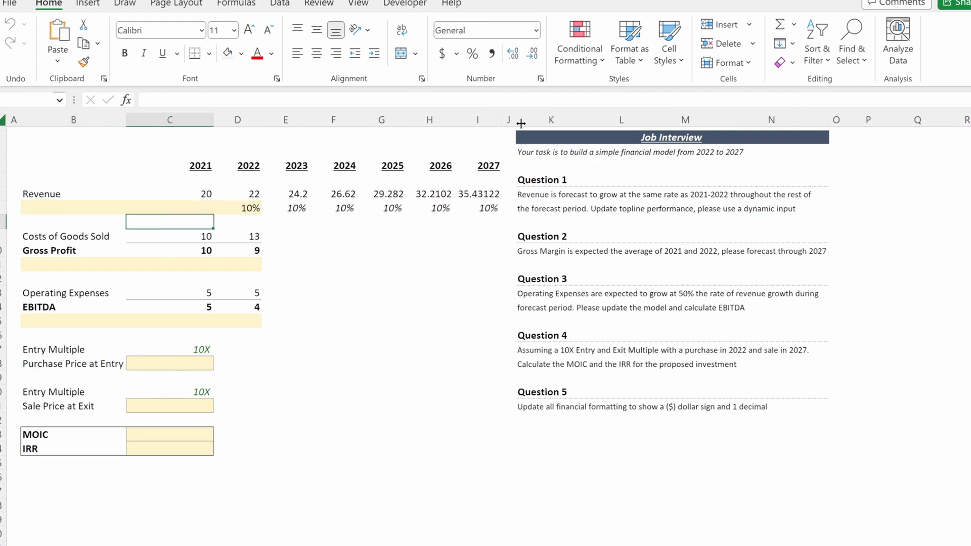
key("F4")
key("ctrl+z")
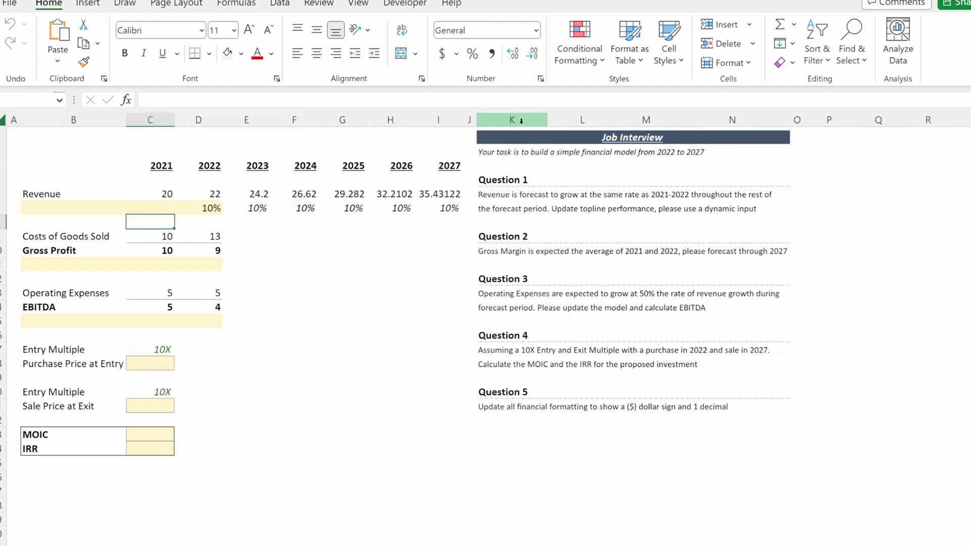
key("ctrl+y")
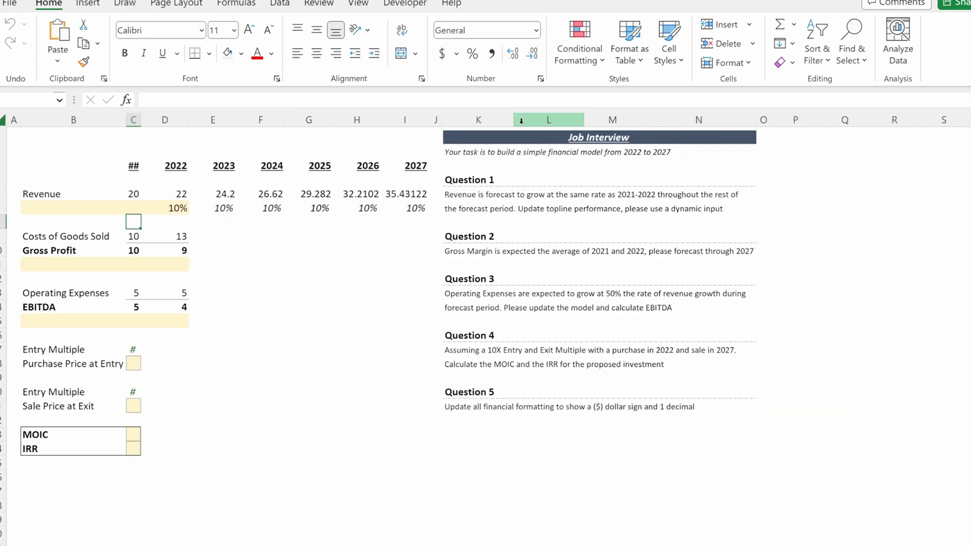
key("ctrl+z")
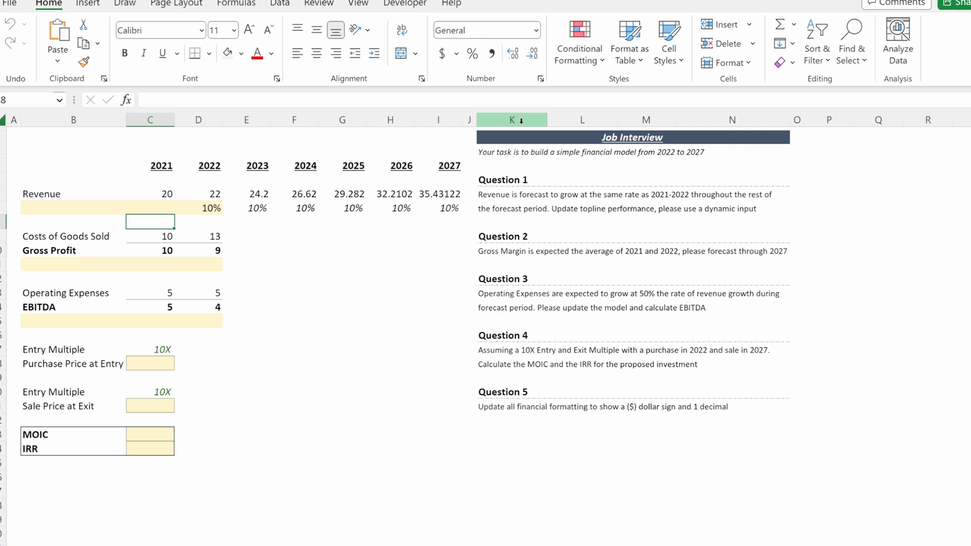
- Set the empty row 8 to height 15, then to 20, through Format > Row Height
key("ctrl+z")
key("alt")
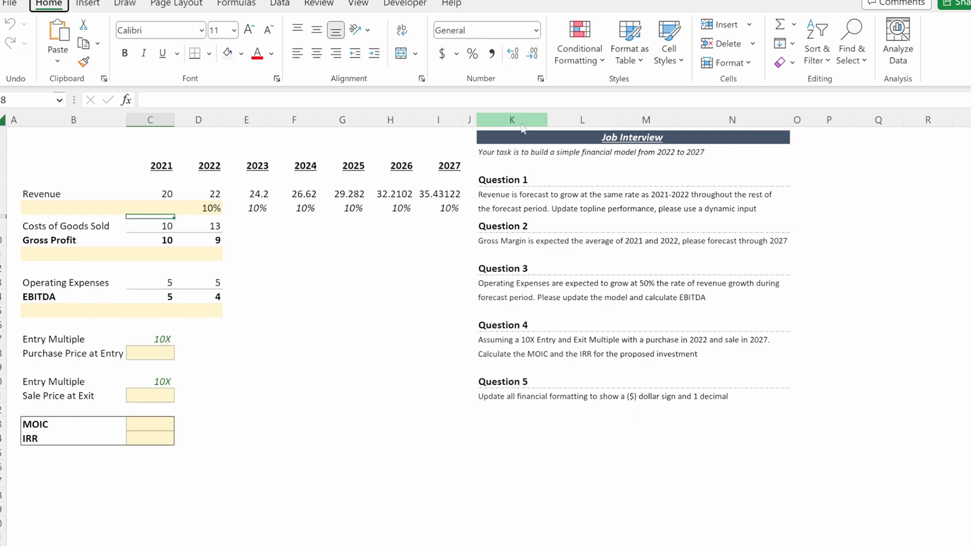
key("h")
key("o")
type("h")
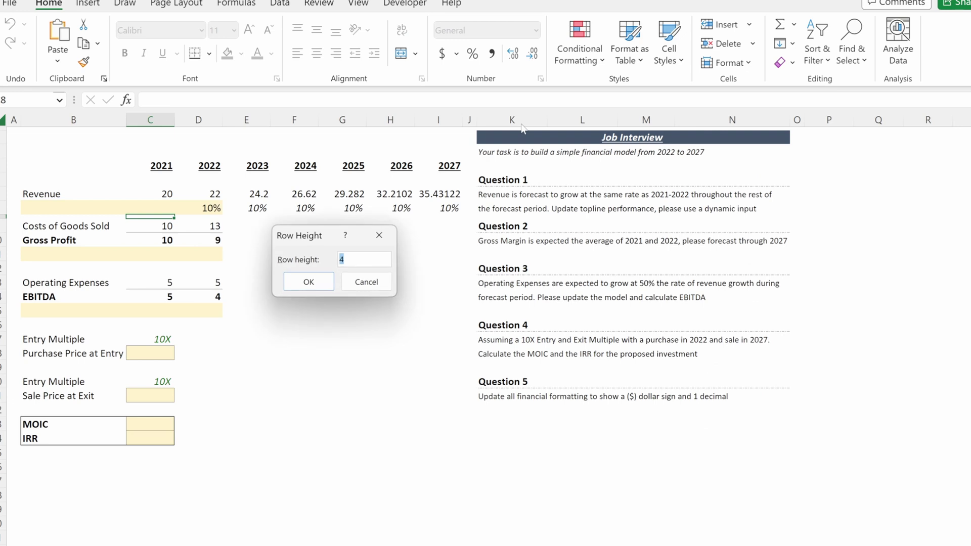
type("15")
key("Return")
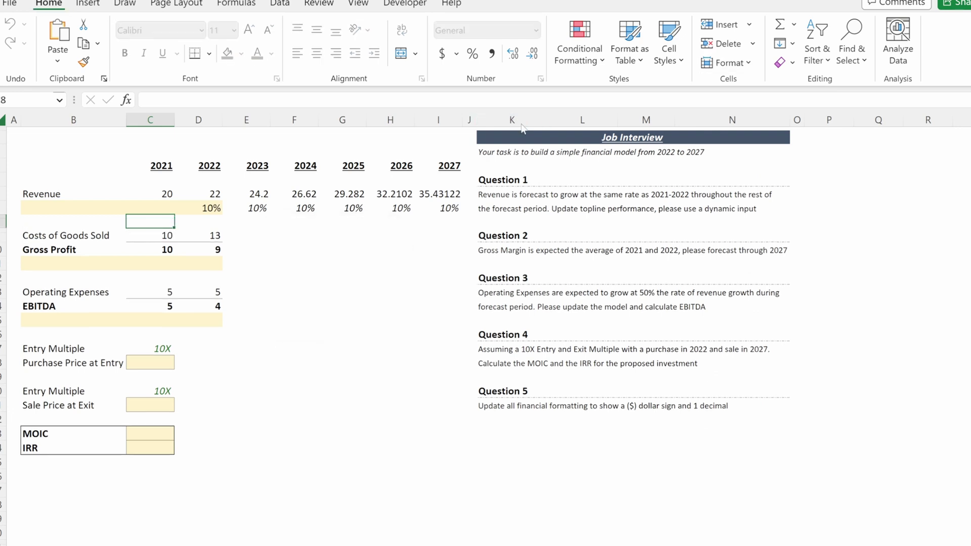
key("alt+h")
type("oh20")
key("Return")
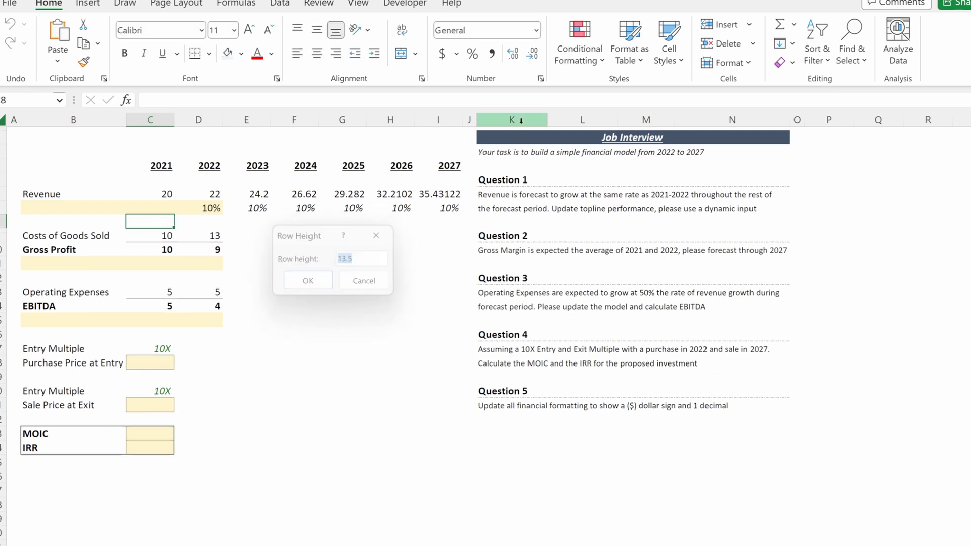
- Check row 8's height and cycle it down to a thin spacer row
key("alt+h")
key("o")
key("h")
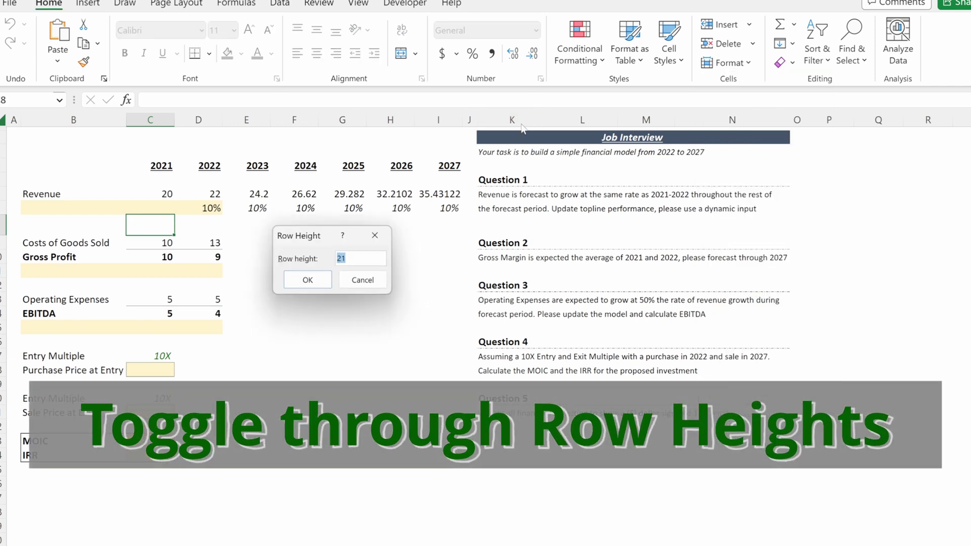
key("Return")
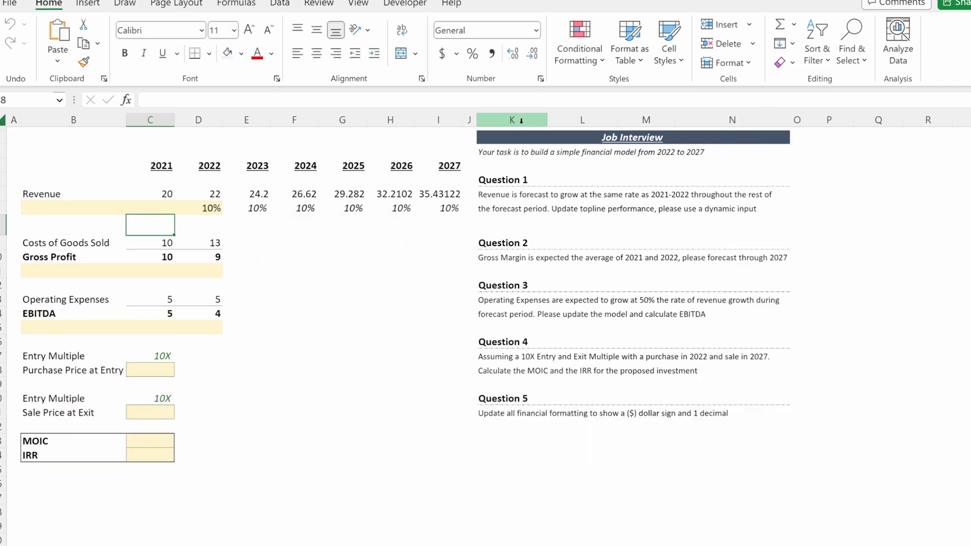
key("alt+h")
key("o")
key("h")
key("Return")
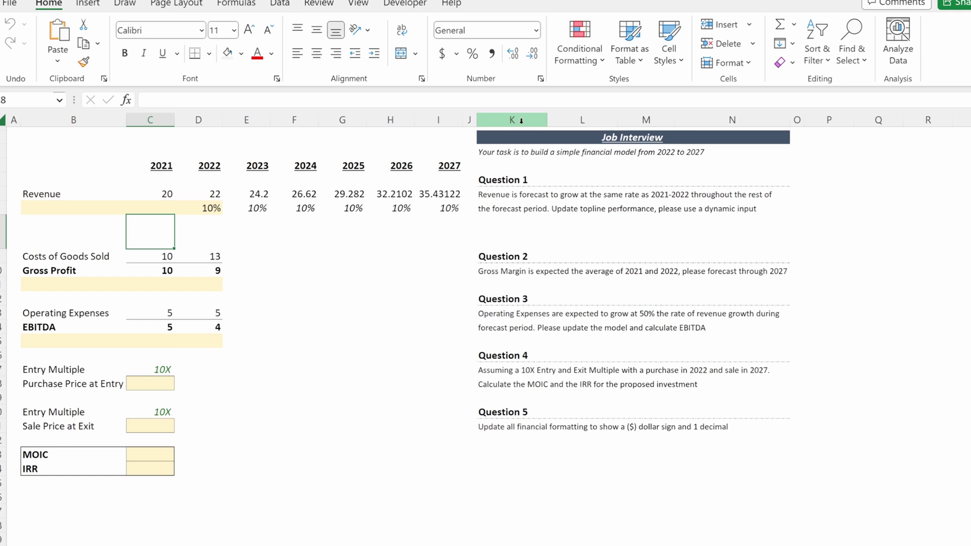
key("ctrl+z")
key("ctrl+y")
key("ctrl+z")
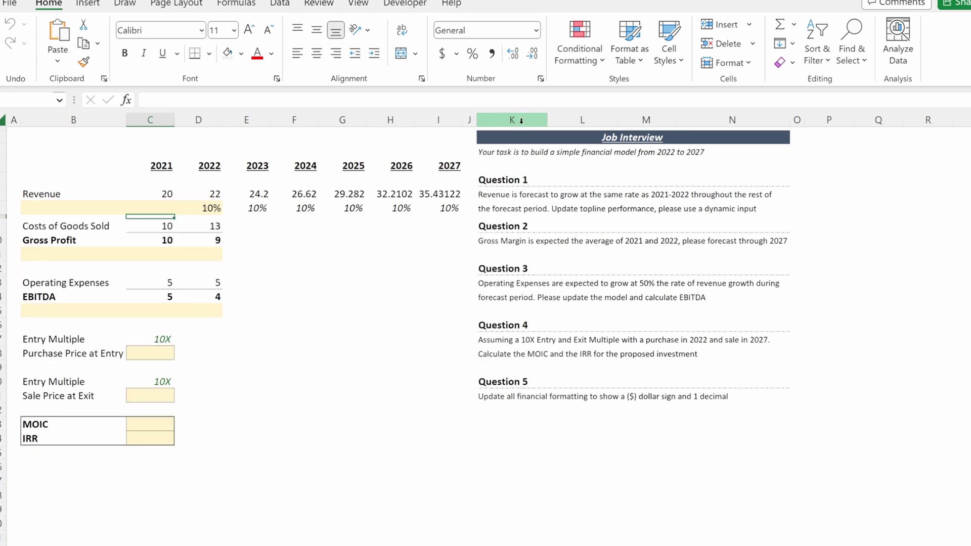
- Repeat the thin spacer height on rows 12, 16, 19 and 22
key("Down")
key("Down")
key("Down")
key("Down")
key("F4")
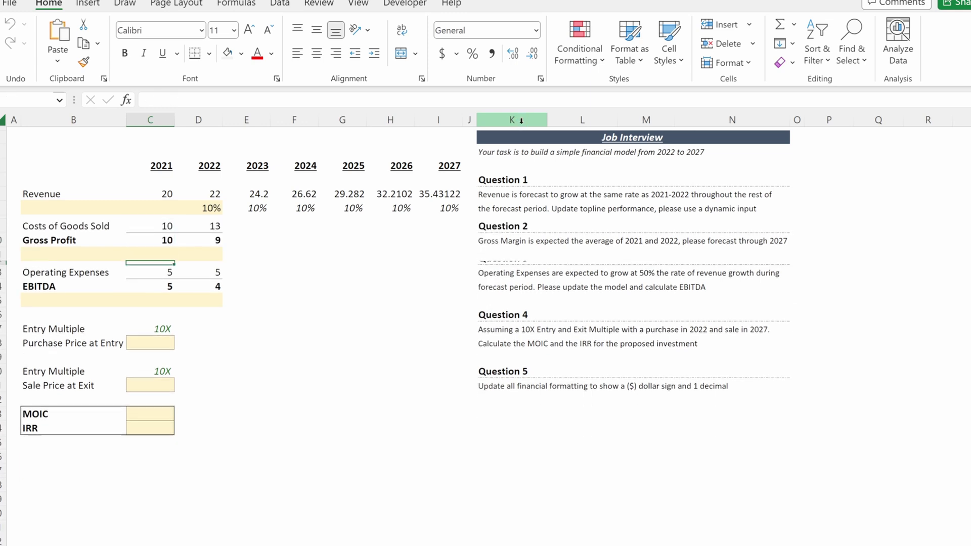
key("Down")
key("Down")
key("Down")
key("Down")
key("F4")
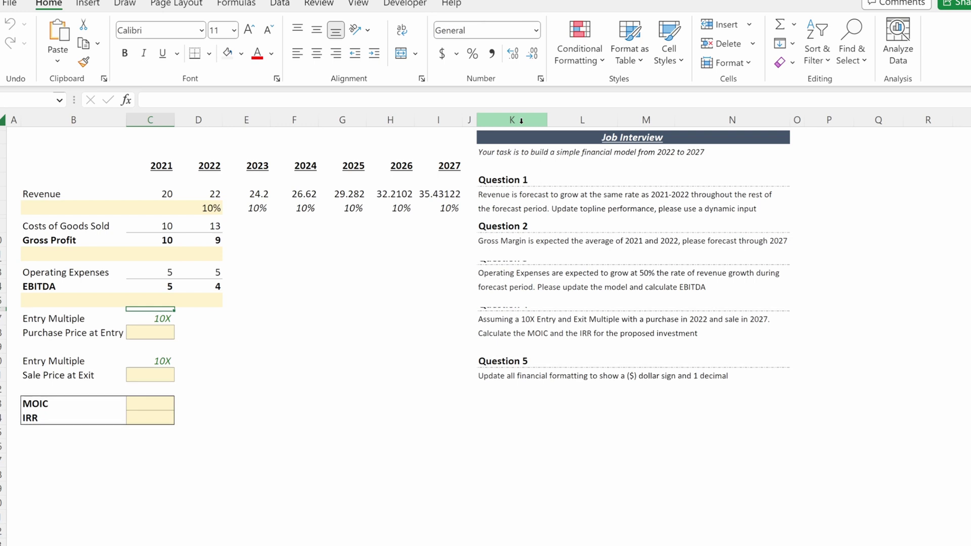
key("Down")
key("Down")
key("Down")
key("F4")
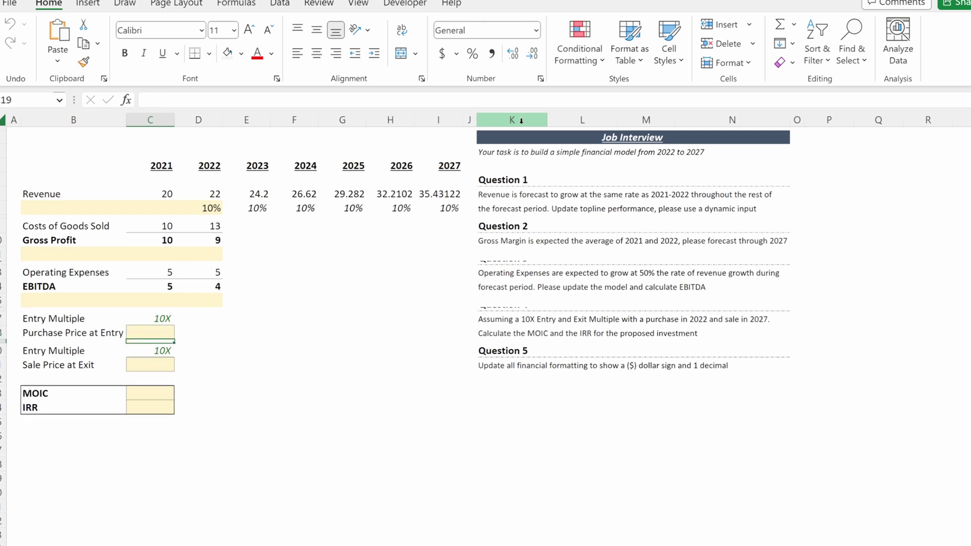
key("Down")
key("Down")
key("Down")
key("F4")
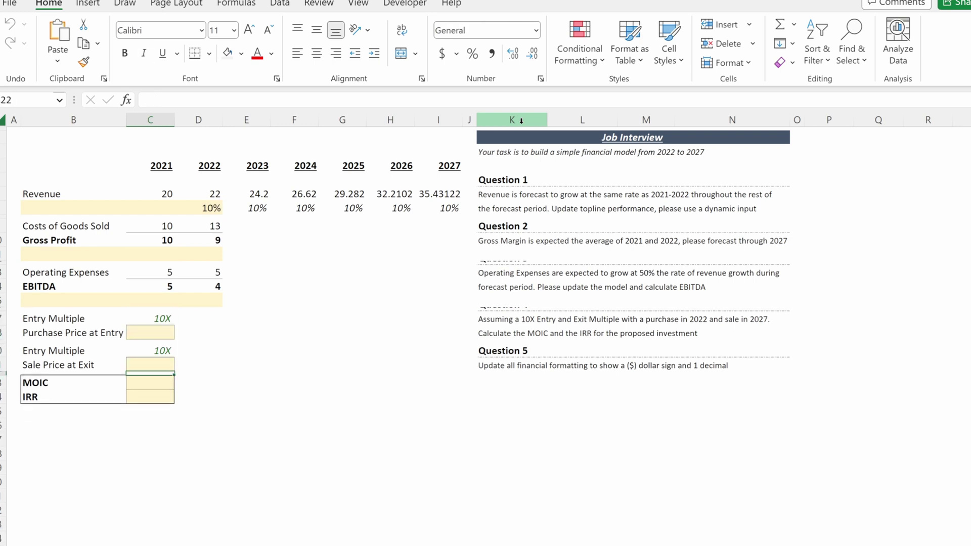
key("Up")
key("Up")
key("Up")
key("Up")
key("Up")
key("Up")
key("Up")
key("Up")
key("Up")
key("Up")
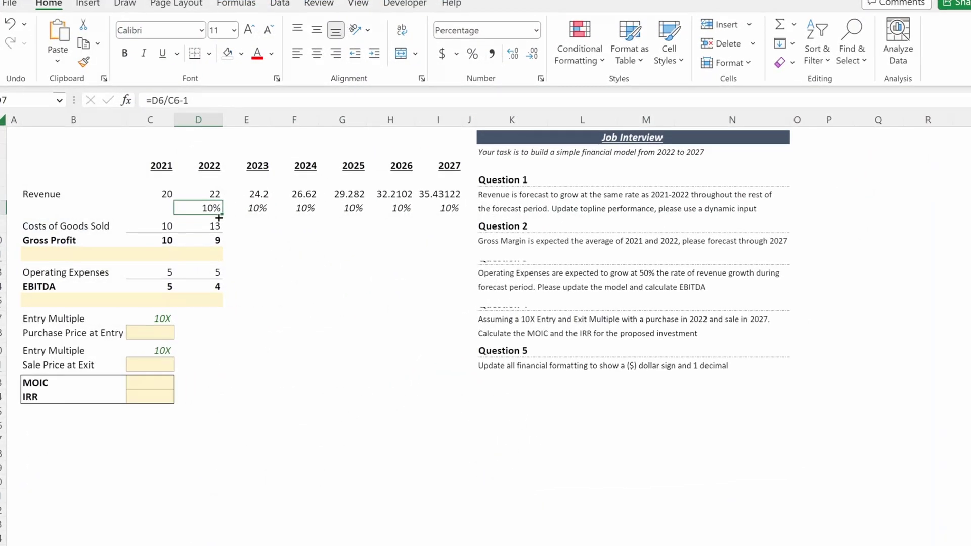
- Select the growth rates D7:I7 and turn them blue as inputs
key("ctrl+shift+Right")
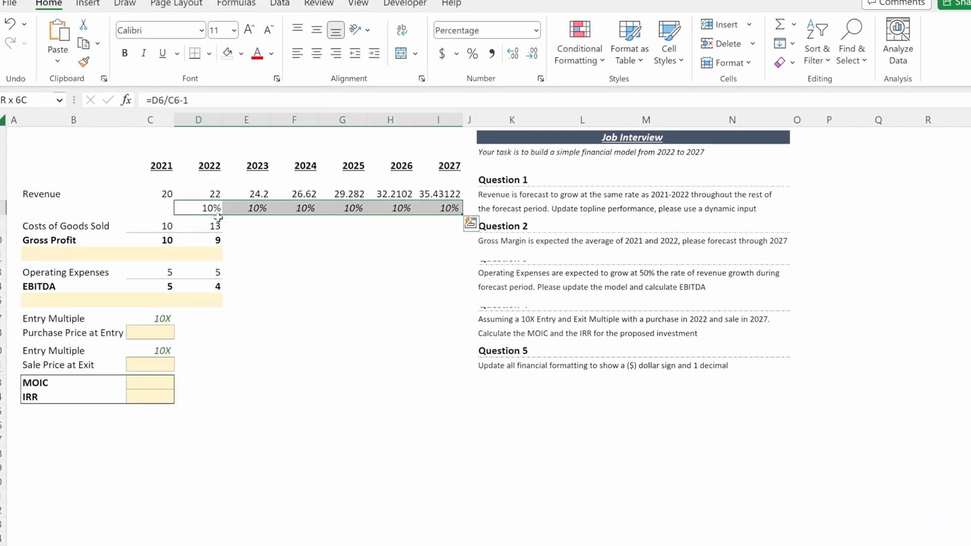
key("ctrl+shift+Left")
key("ctrl+shift+Right")
key("ctrl+shift+c")
- Cycle the growth row's fill through light yellow and darker tan, then back to none
key("ctrl+shift+Left")
key("ctrl+shift+Right")
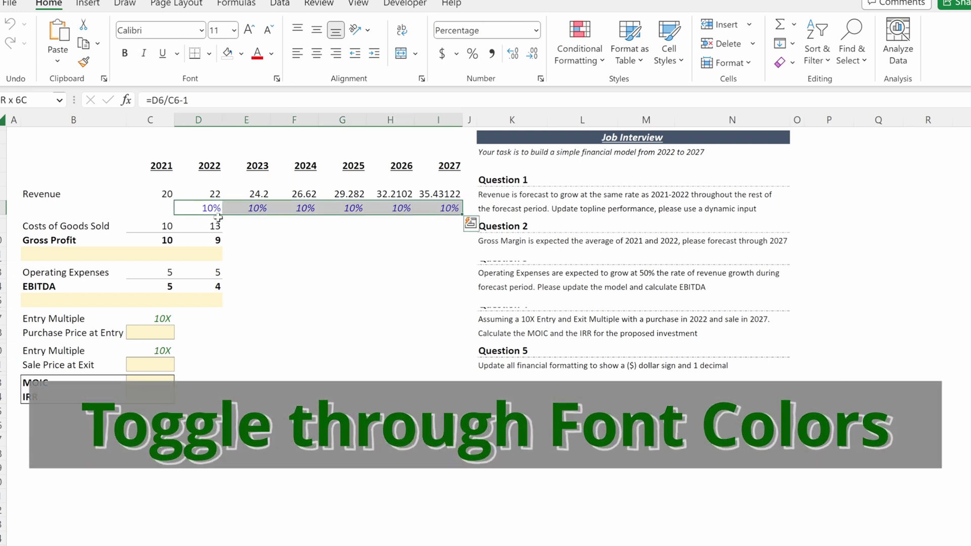
key("ctrl+shift+Left")
key("ctrl+shift+Right")
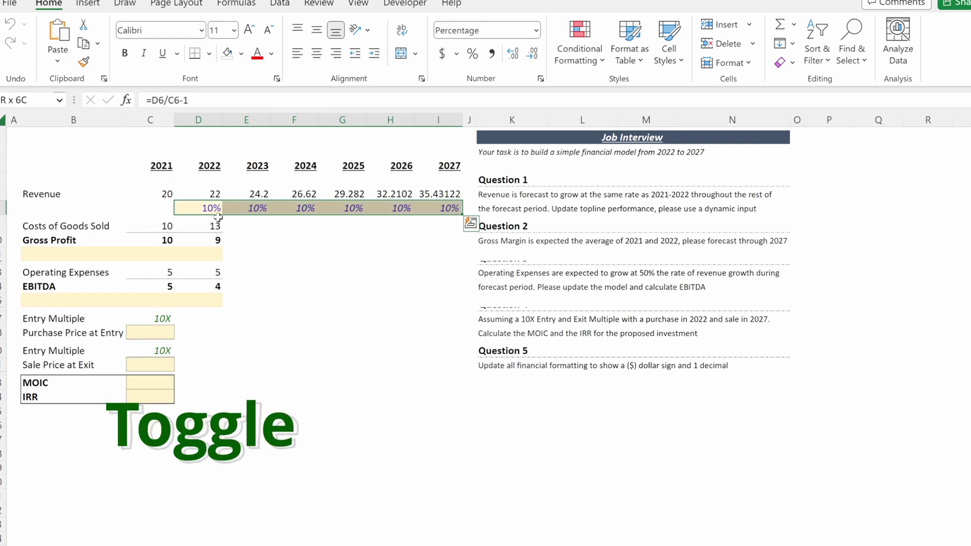
key("ctrl+alt+shift+k")
key("Right")
key("Right")
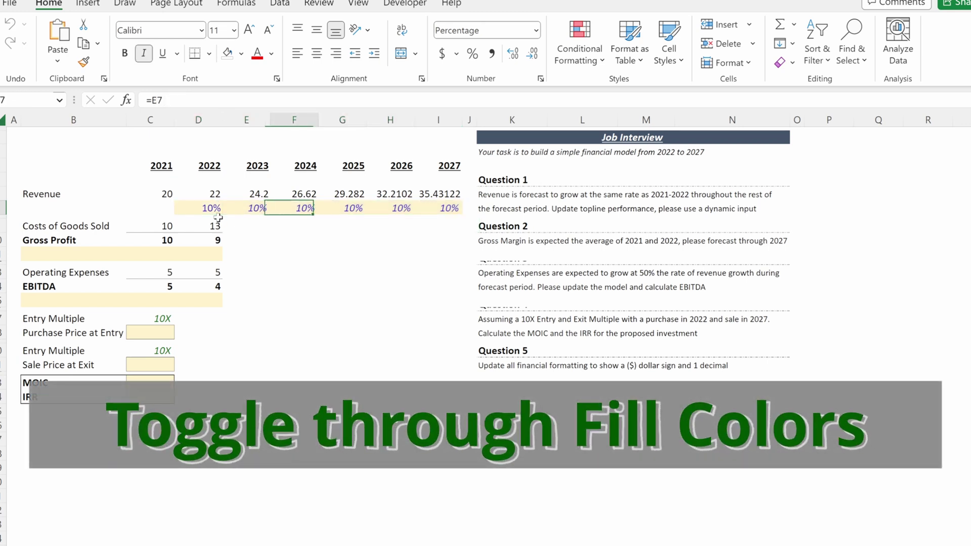
key("Left")
key("Left")
key("ctrl+shift+Right")
key("ctrl+alt+shift+k")
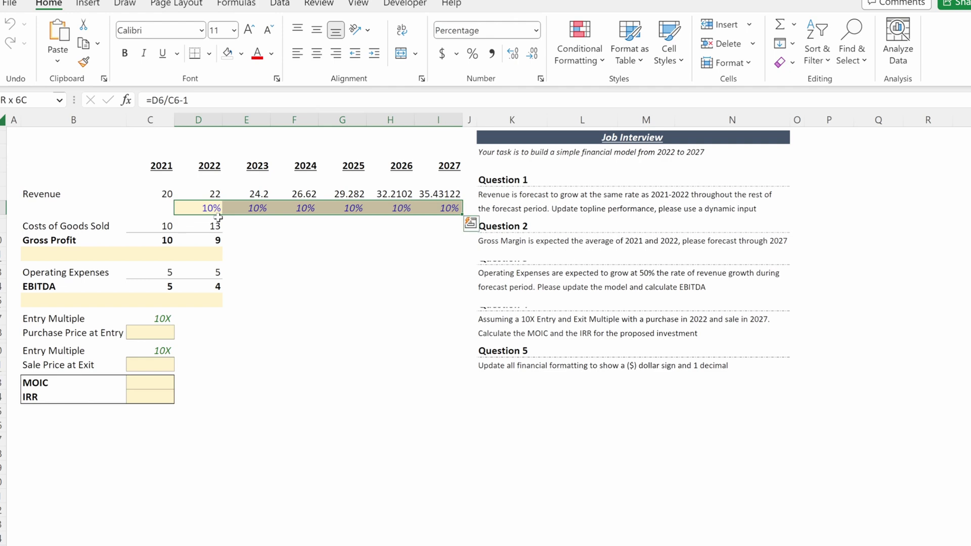
key("ctrl+alt+shift+k")
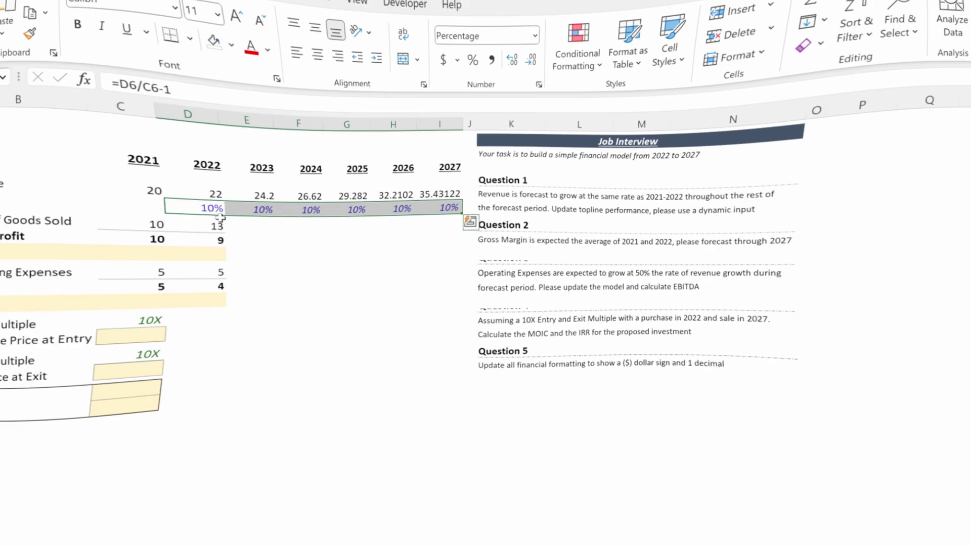
- Cycle the growth figures' font colour through green, light grey and black, ending on black
key("ctrl+alt+shift+c")
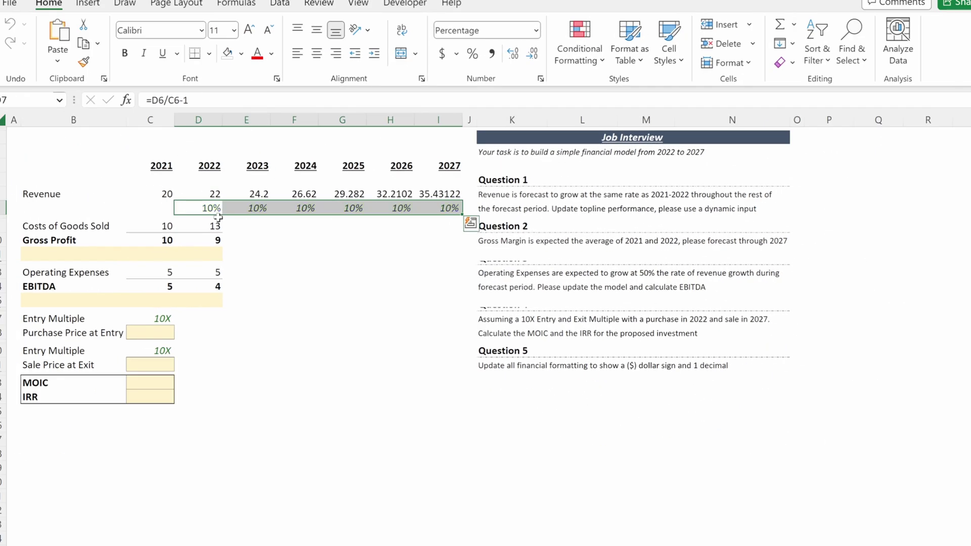
key("ctrl+alt+shift+c")
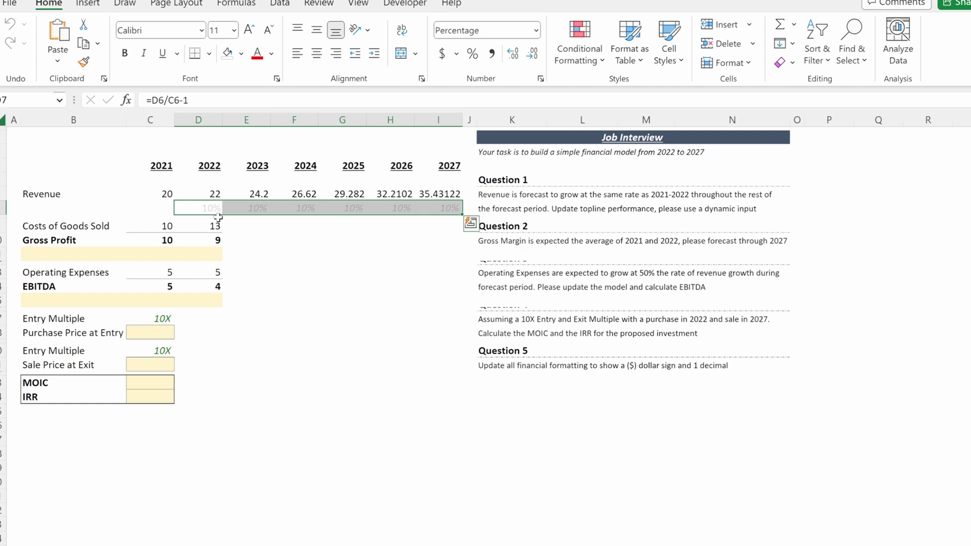
key("ctrl+alt+shift+c")
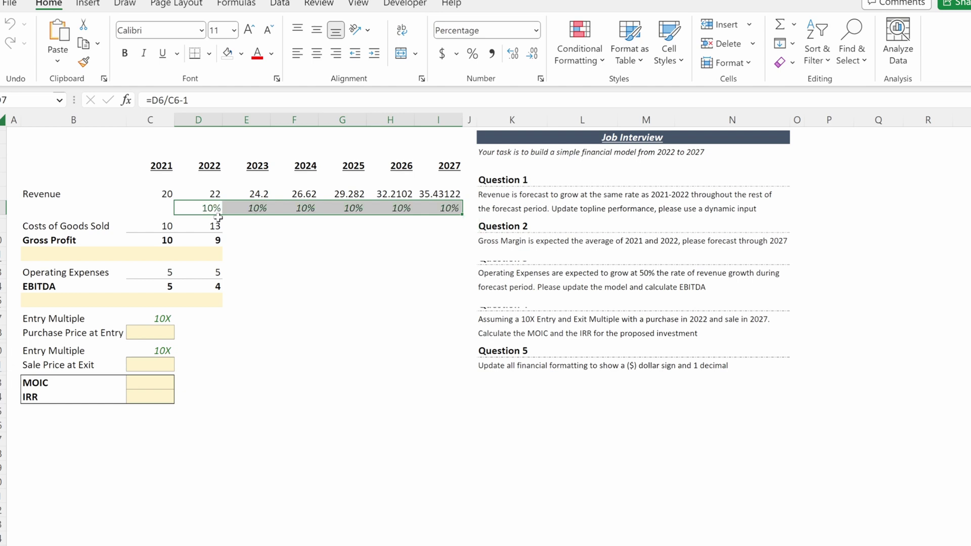
key("ctrl+alt+shift+c")
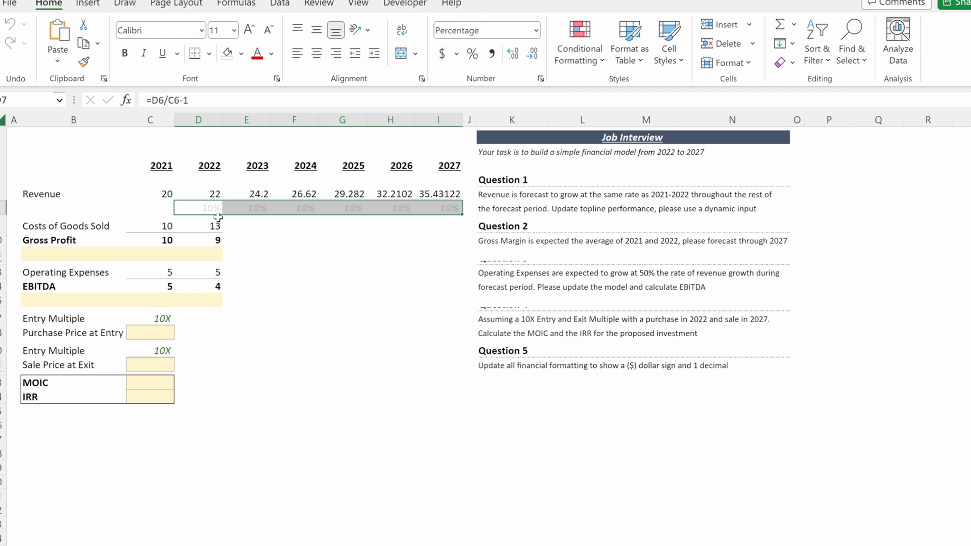
key("ctrl+alt+shift+c")
key("ctrl+alt+shift+c")
key("ctrl+alt+shift+c")
key("ctrl+alt+shift+c")
key("ctrl+alt+shift+c")
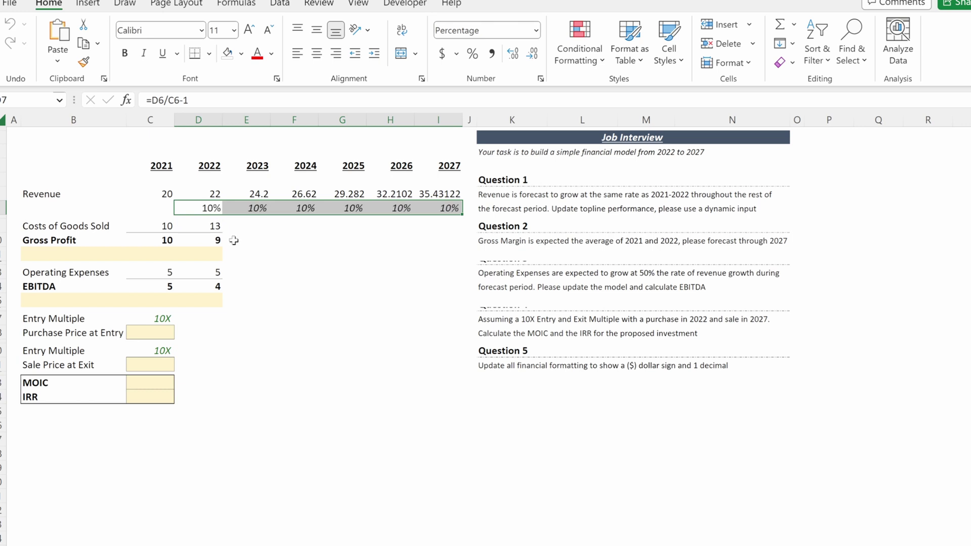
- Cycle the growth row's fill through light yellow, dark navy and greys until it is cleared
key("ctrl+alt+shift+f")
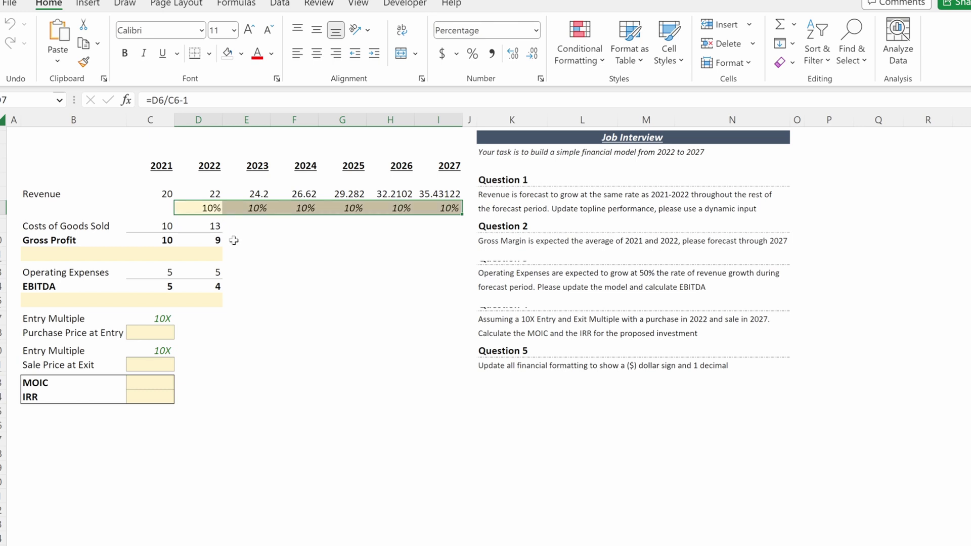
key("ctrl+alt+shift+f")
key("ctrl+alt+shift+f")
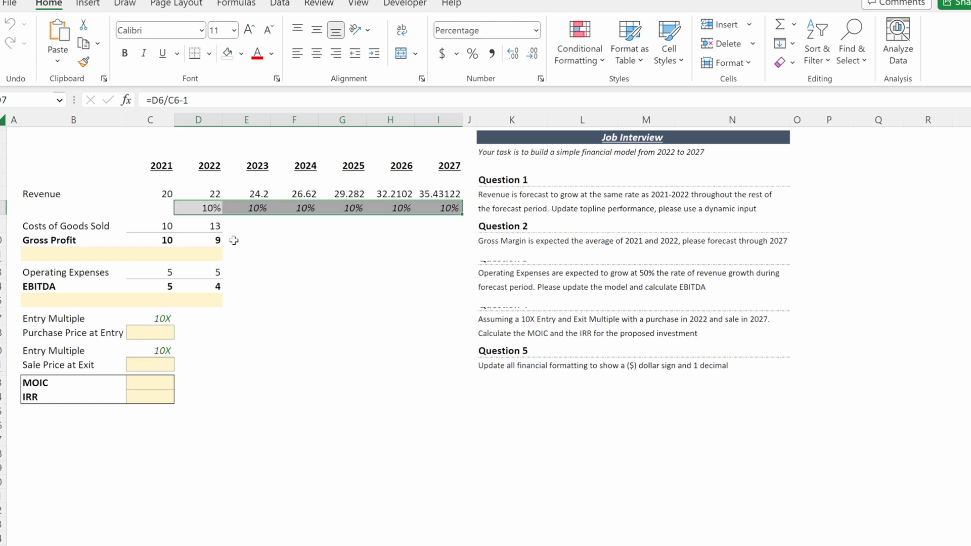
key("ctrl+alt+shift+f")
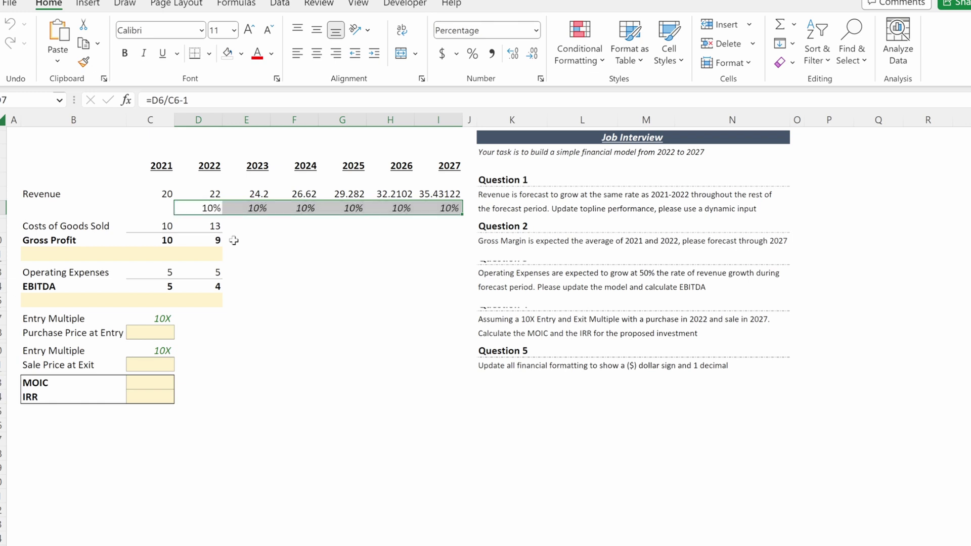
key("ctrl+alt+shift+f")
key("Down")
key("Down")
- Enter the test label 'Header' in empty cell K25
key("Right")
key("Right")
key("Right")
key("Right")
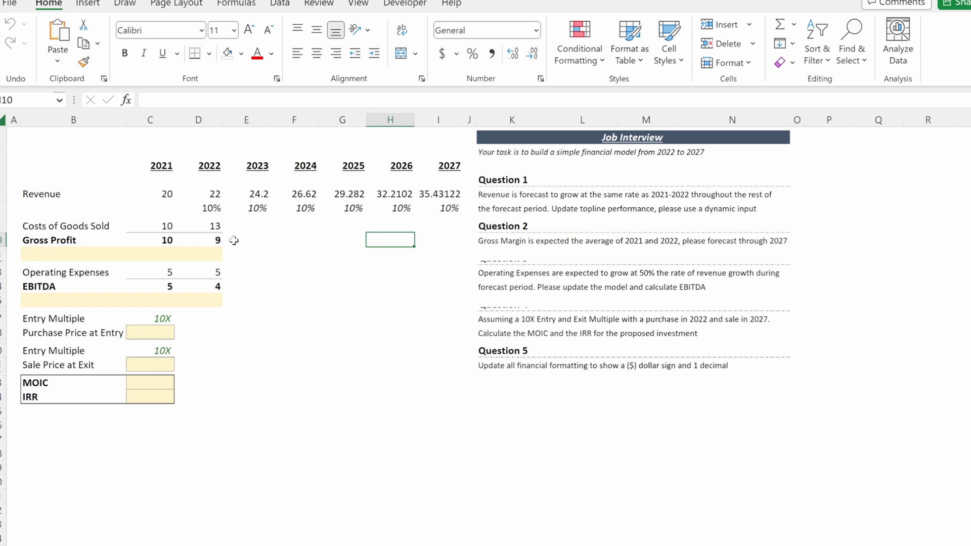
key("Right")
key("Right")
key("Right")
key("Right")
key("Down")
key("Left")
key("Down")
key("Down")
key("Down")
key("Down")
key("Down")
key("Down")
key("Down")
key("Down")
key("Down")
key("Down")
key("Down")
key("Down")
key("Down")
key("Down")
type("Hea")
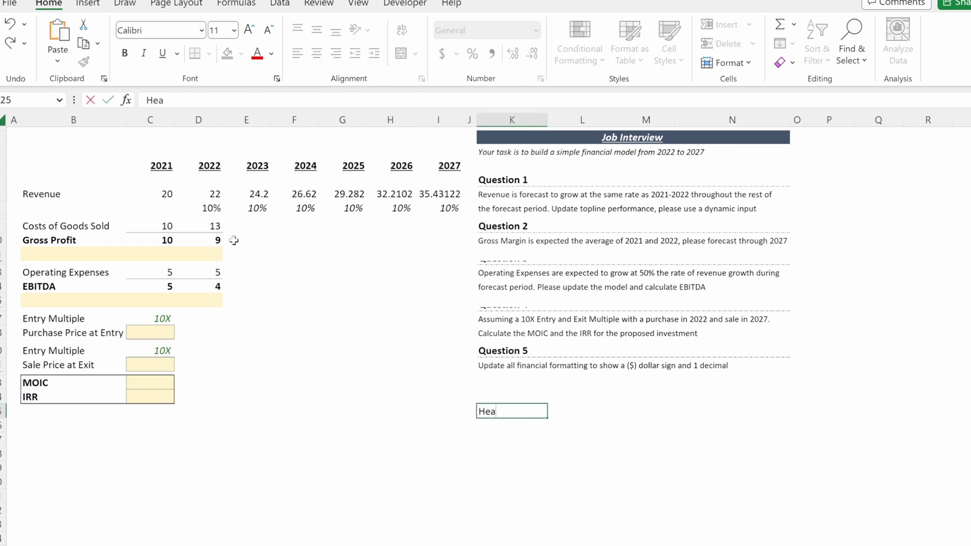
type("der")
key("ctrl+Return")
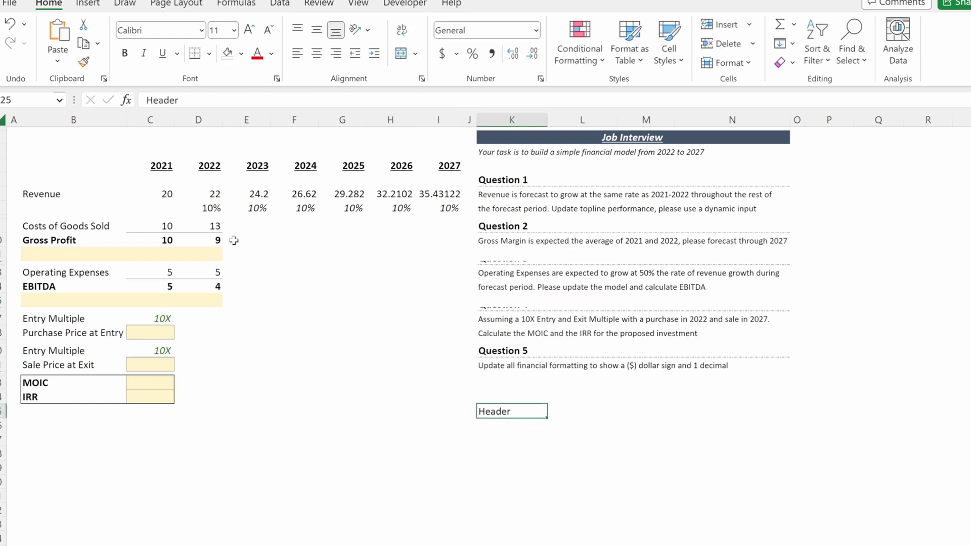
- Make the Header text bold, then undo to remove the test label
key("ctrl+b")
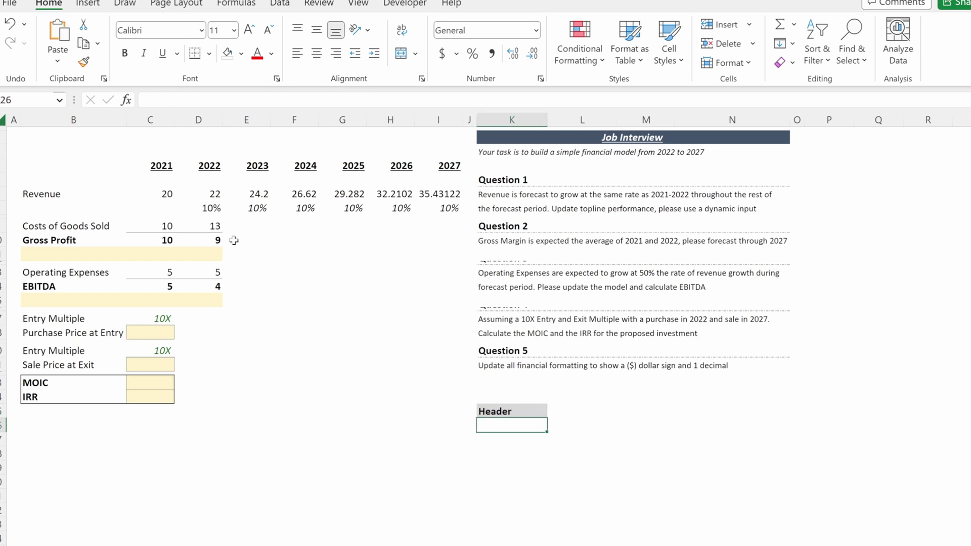
key("shift+Right")
key("shift+Right")
key("Right")
key("ctrl+z")
key("ctrl+z")
key("ctrl+z")
key("ctrl+z")
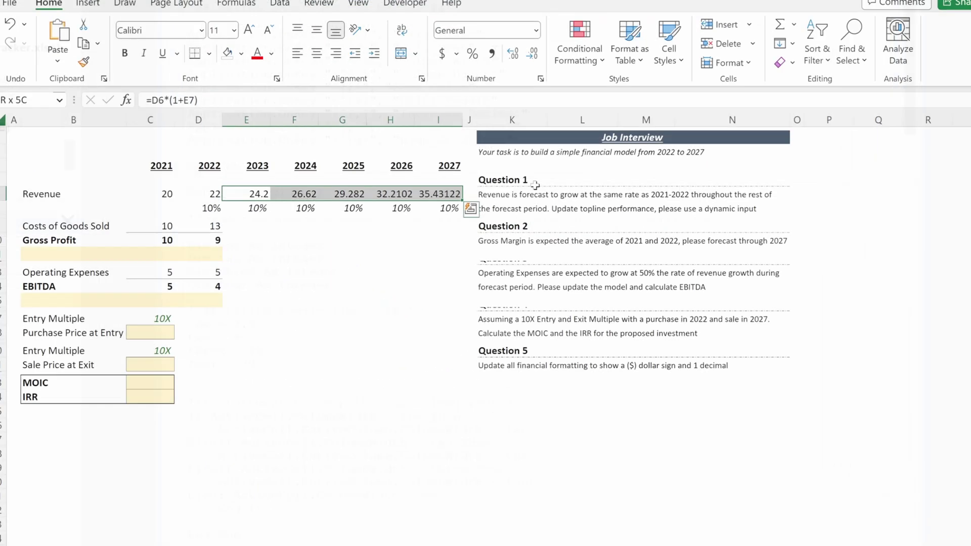
- Adjust E6:I6 decimal places up and down, settling on two decimals (24.20 to 35.43)
key("ctrl+shift+comma")
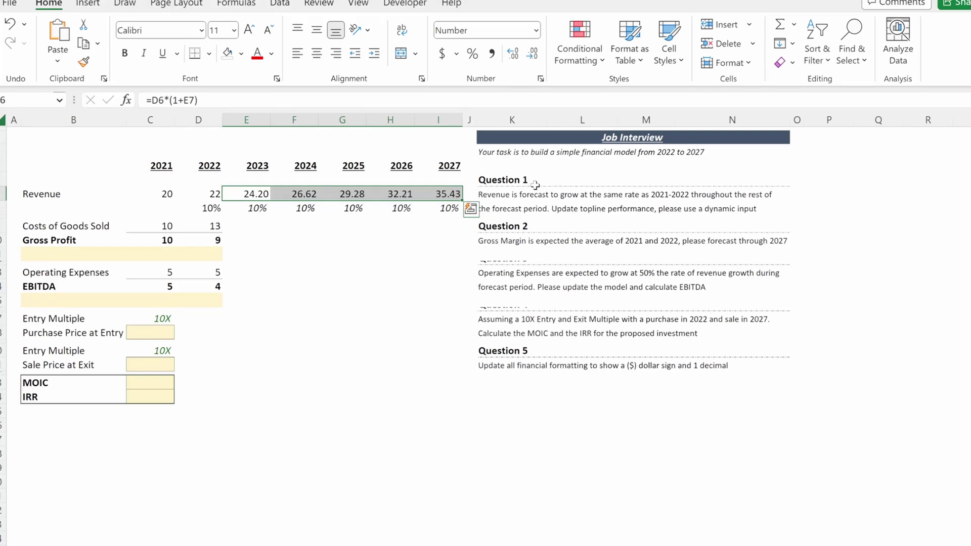
key("ctrl+shift+period")
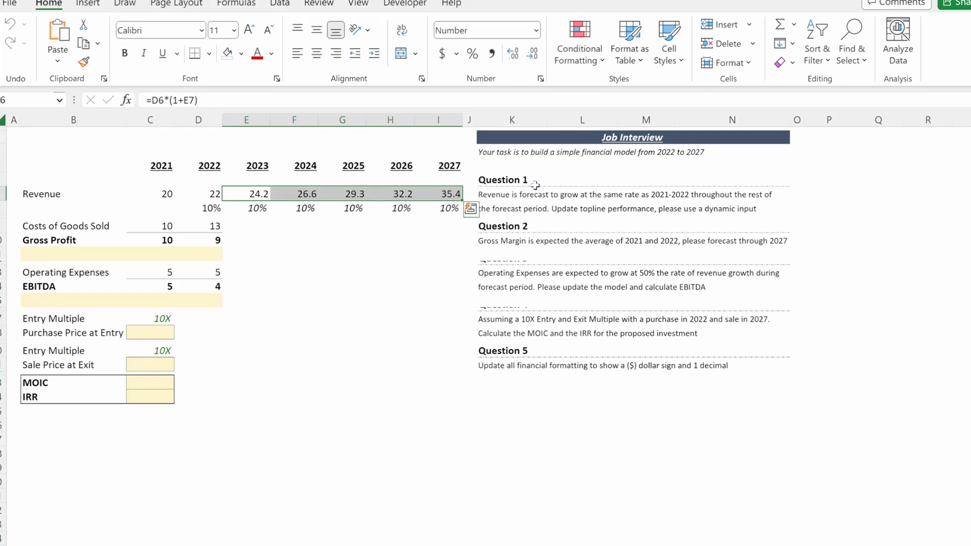
key("ctrl+shift+period")
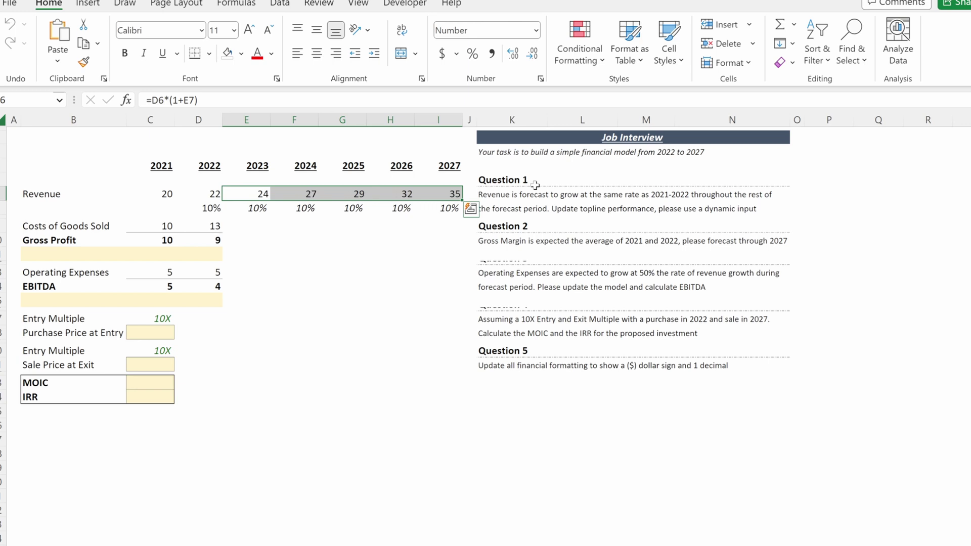
key("ctrl+shift+comma")
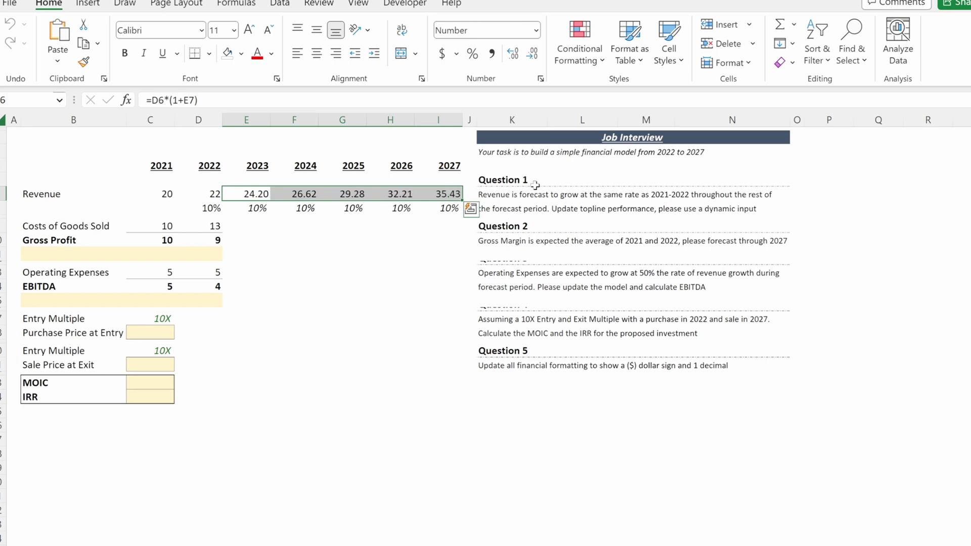
key("ctrl+shift+comma")
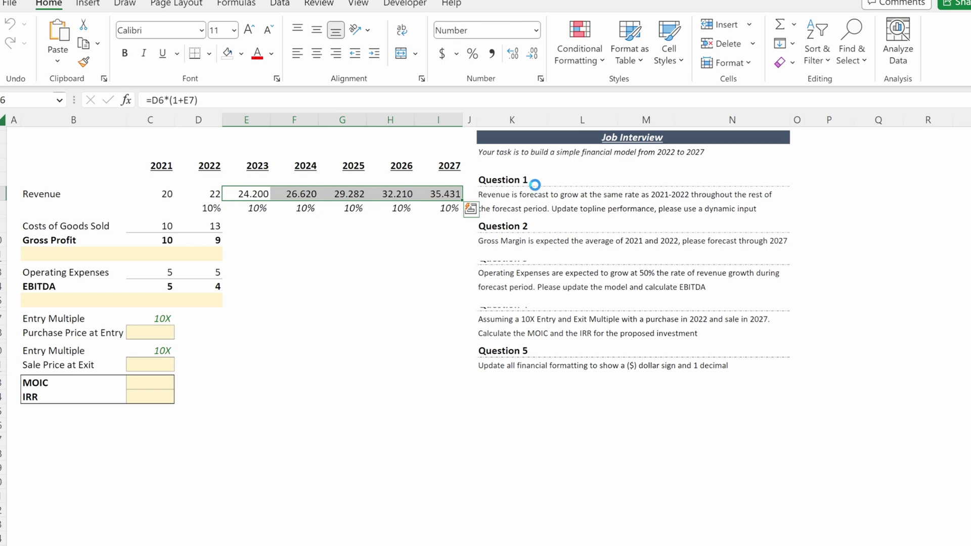
key("ctrl+shift+period")
key("ctrl+shift+period")
key("ctrl+shift+comma")
key("alt")
key("h")
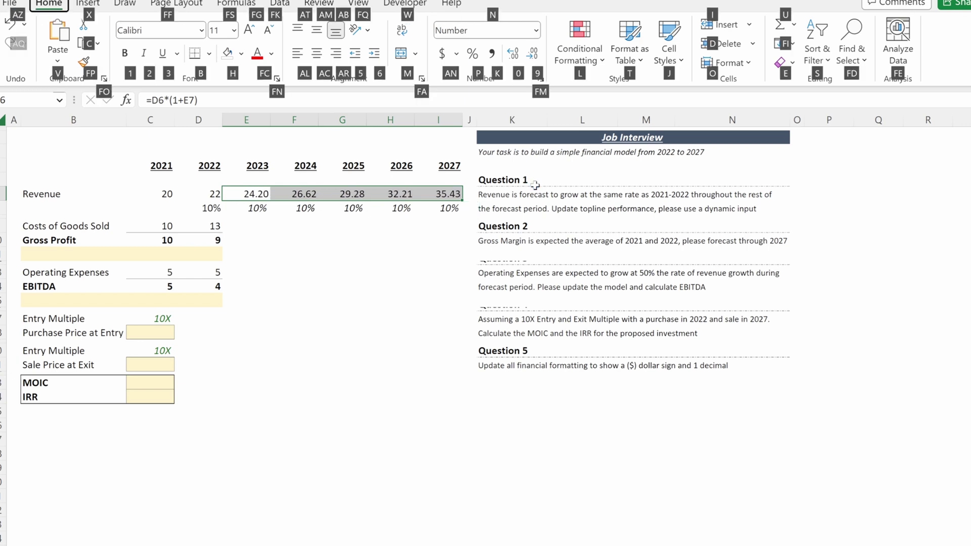
key("Escape")
key("Escape")
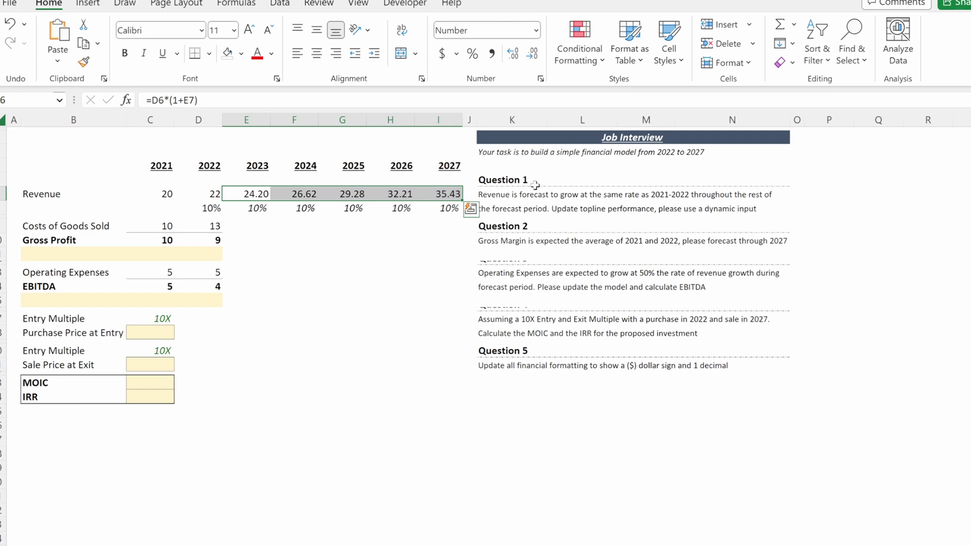
key("ctrl+shift+period")
key("ctrl+shift+period")
key("ctrl+shift+comma")
key("ctrl+shift+comma")
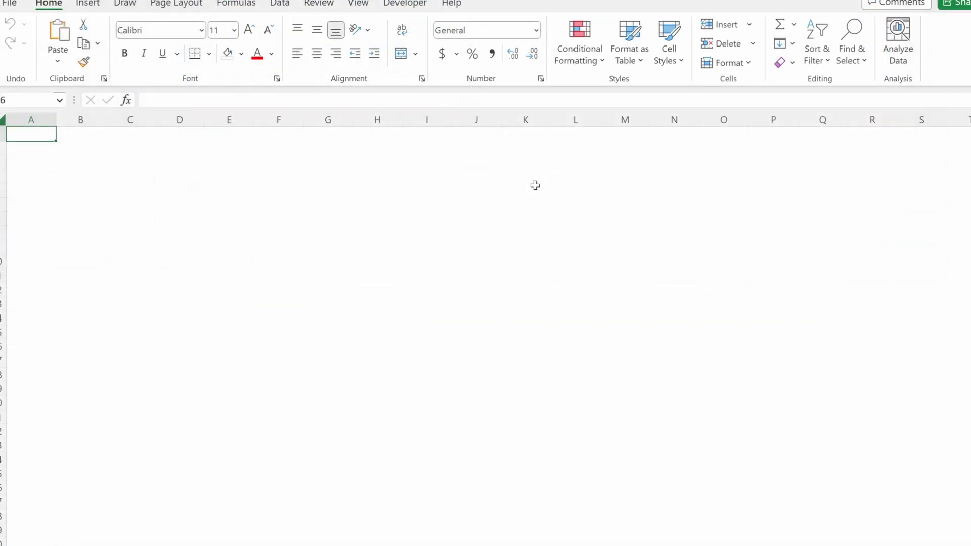
- Open the Personal Macro Workbook code in the Visual Basic editor
key("Down")
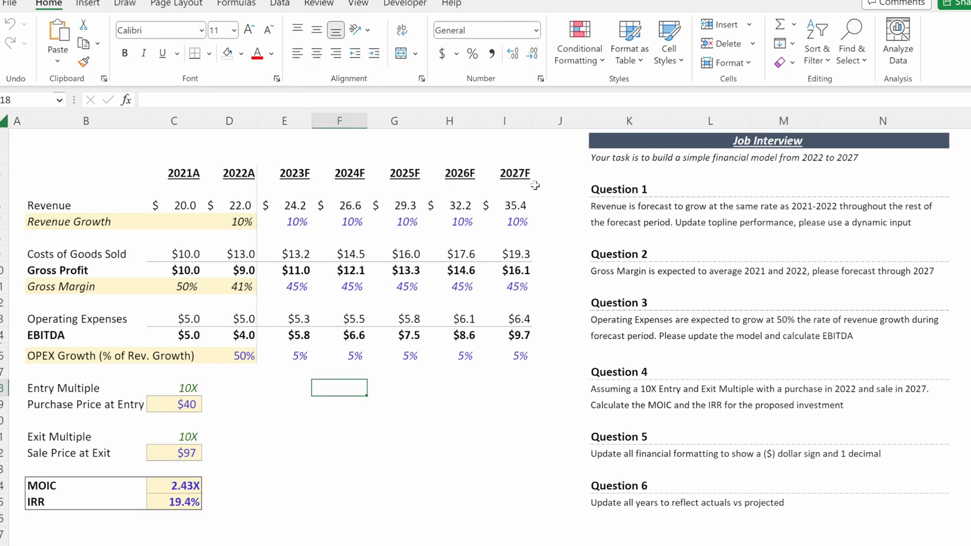
key("alt+F11")
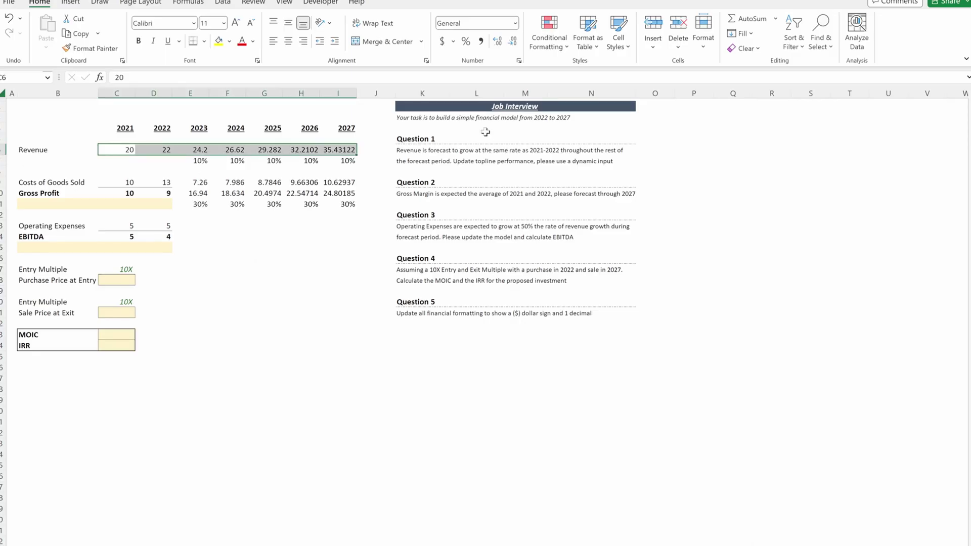
- Check the revenue forecast formulas and select the Revenue row C6:I6
key("Right")
key("Right")
key("Right")
key("Right")
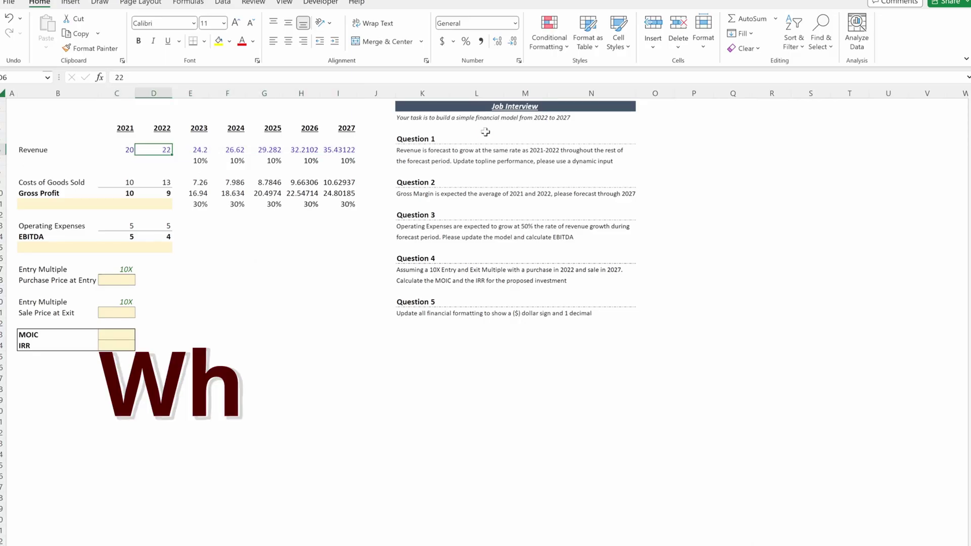
key("Left")
key("Left")
key("Left")
key("Left")
key("Left")
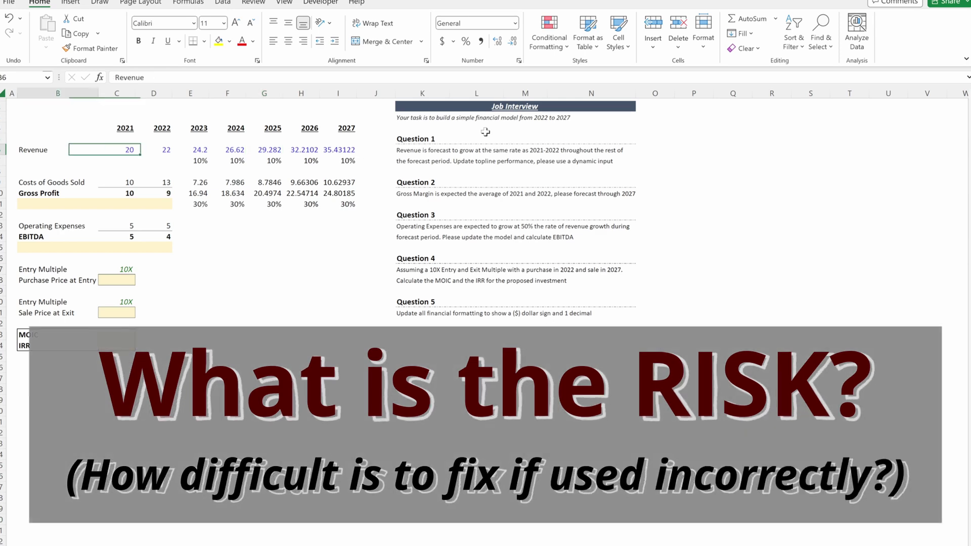
key("Right")
key("ctrl+shift+Right")
key("Right")
key("Right")
key("Right")
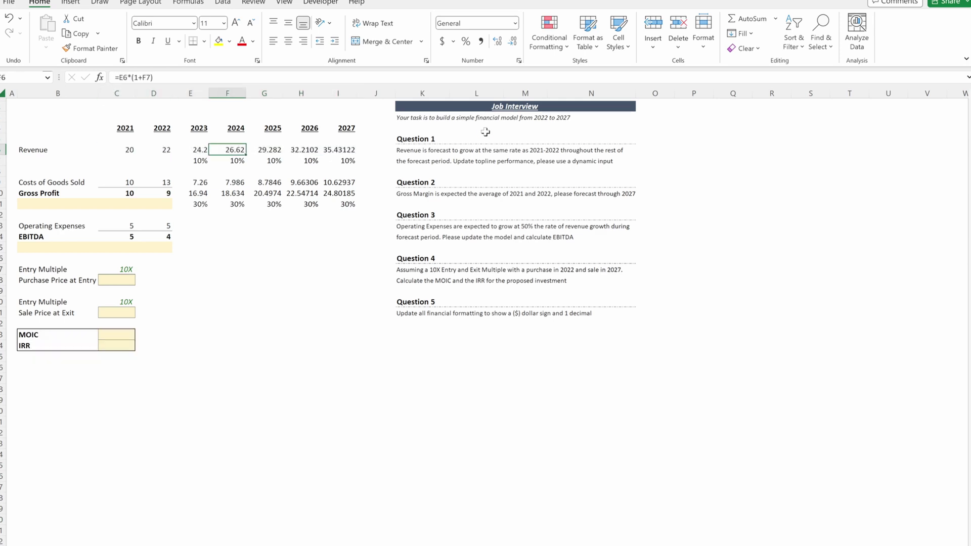
key("Left")
key("Left")
key("Left")
key("ctrl+shift+Right")
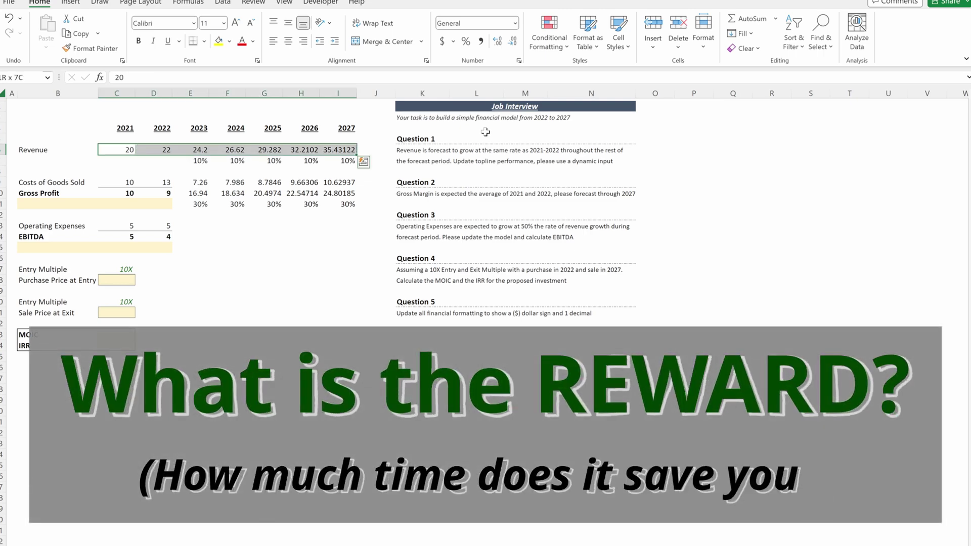
- Give the Revenue row a custom RGB font colour with Blue set to 255
key("alt+h")
key("f")
key("c")
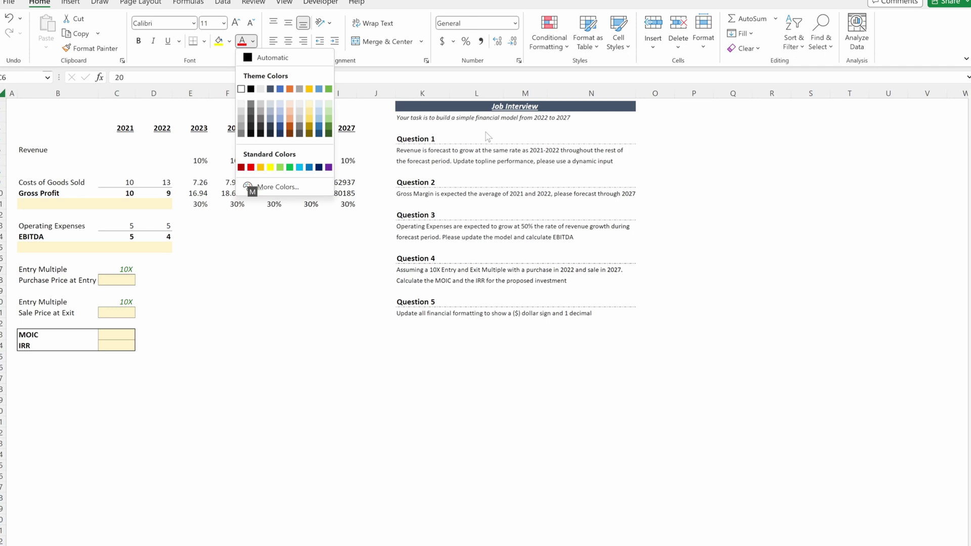
key("m")
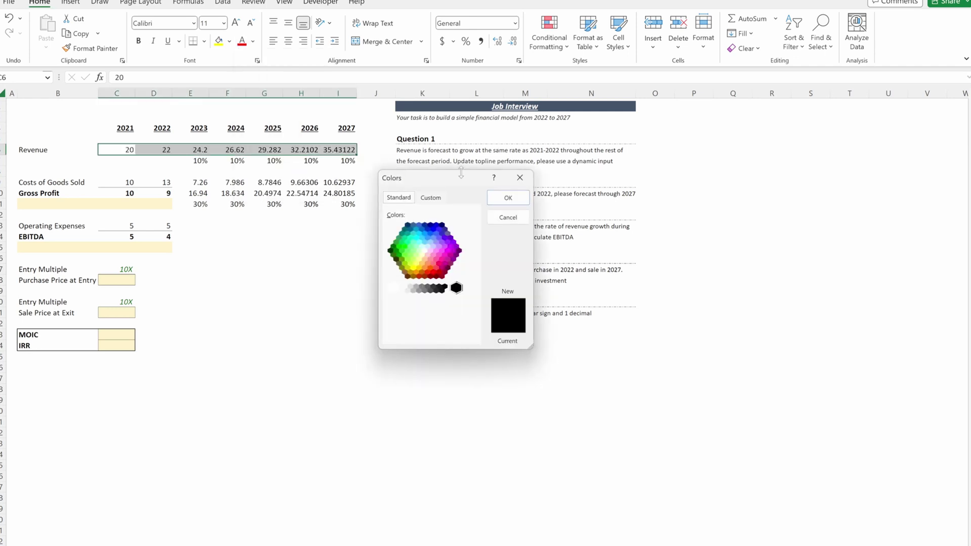
left_click(435, 197)
left_click(438, 316)
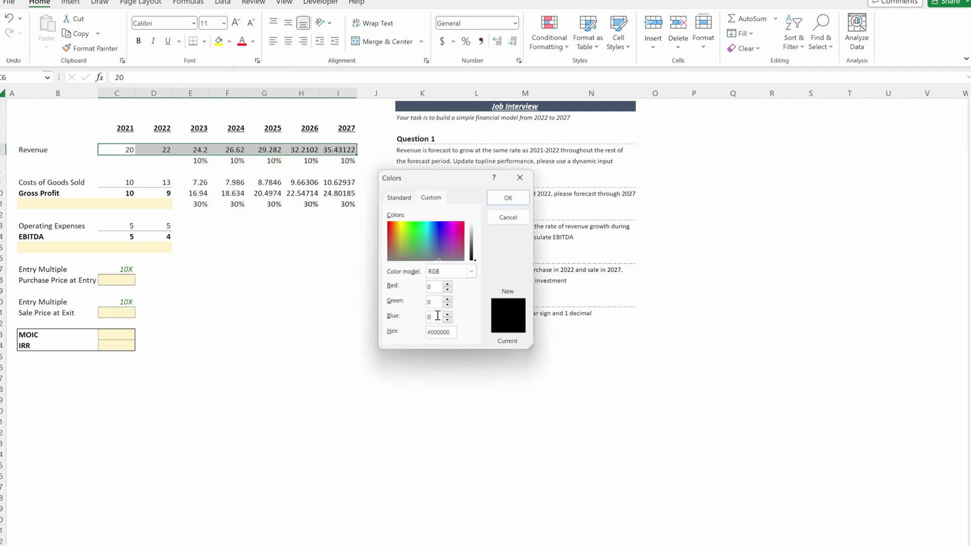
type("255")
key("Return")
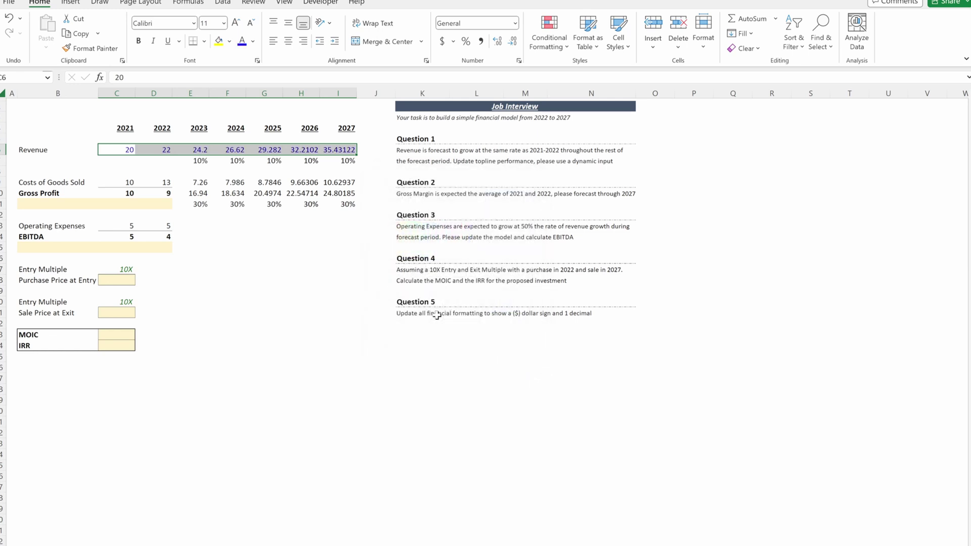
- Reselect C6:I6 and reset the revenue font colour to Automatic black
key("Right")
key("Right")
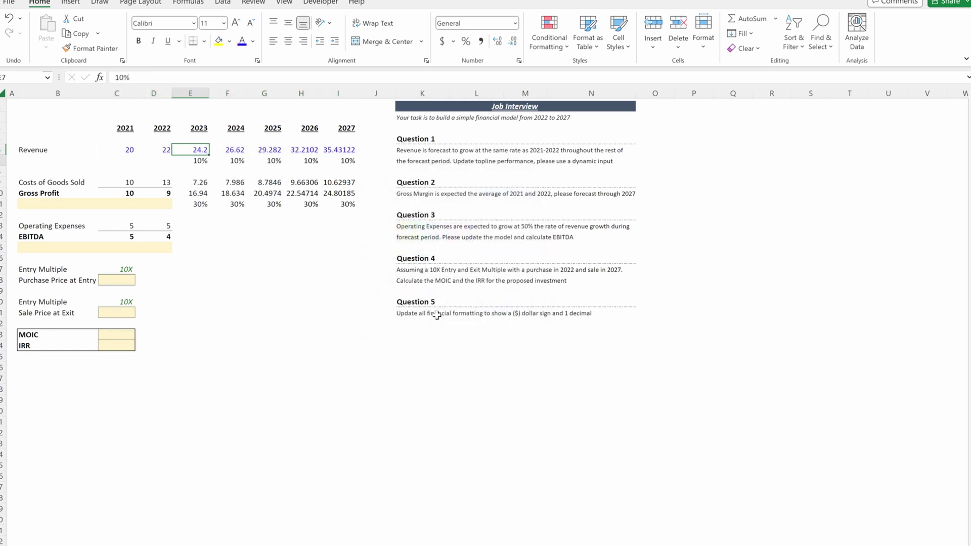
key("Down")
key("ctrl+shift+Right")
key("Up")
key("Left")
key("Left")
key("ctrl+shift+Right")
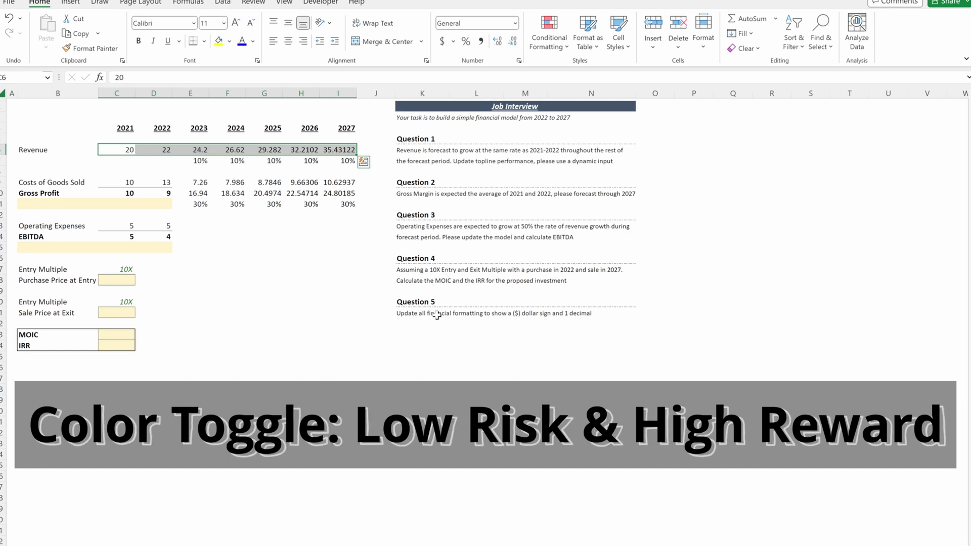
key("alt")
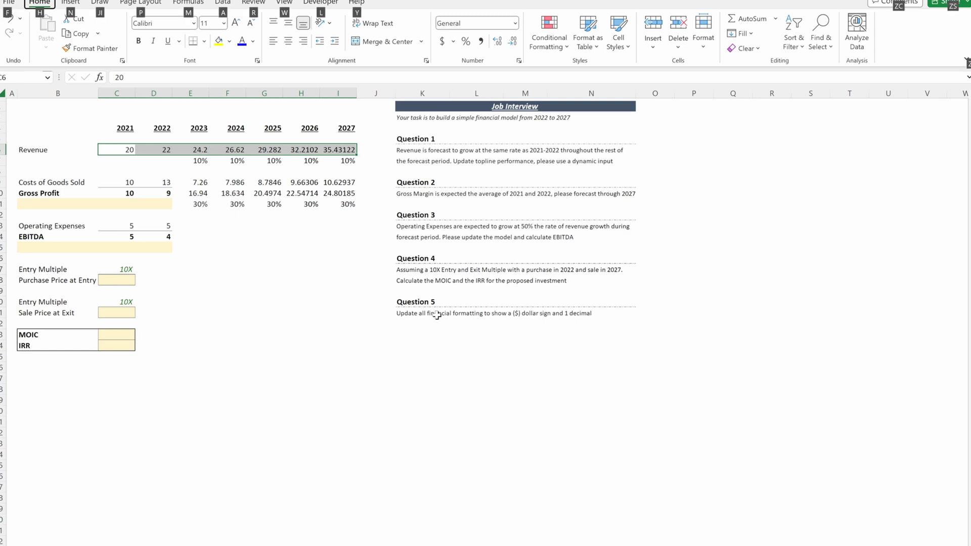
key("h")
key("f")
key("c")
key("Return")
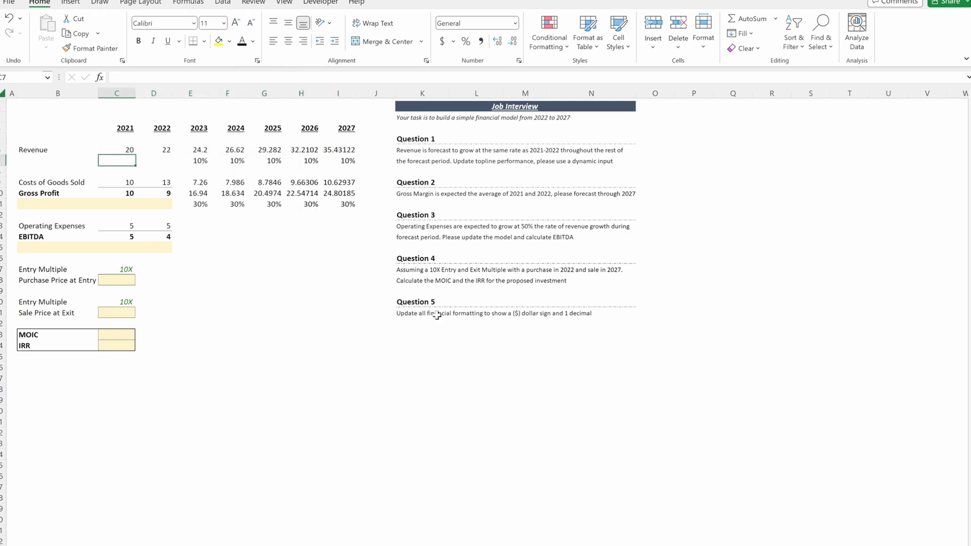
key("Right")
key("Right")
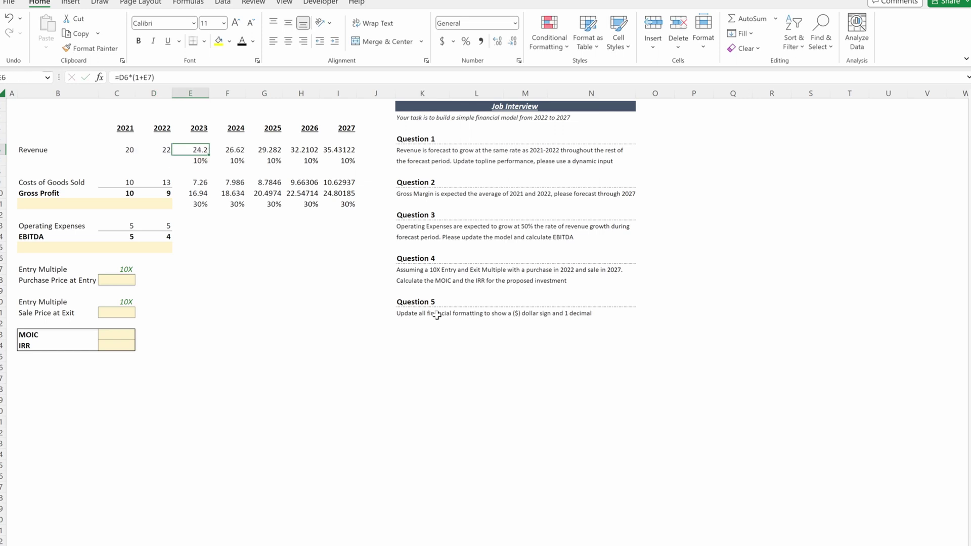
- Insert a blank column before the 2027 figures, then select and delete it
key("Right")
key("Right")
key("Down")
key("Down")
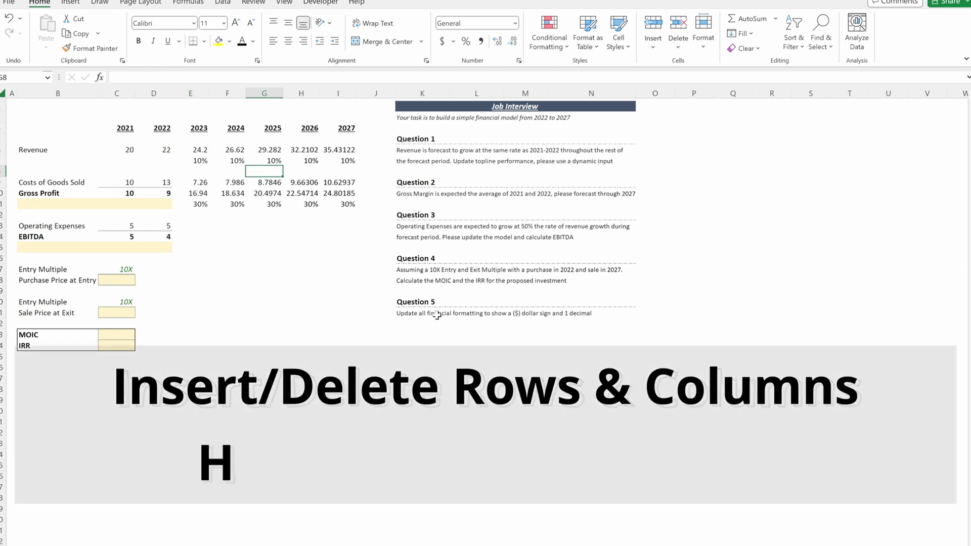
key("Right")
key("Right")
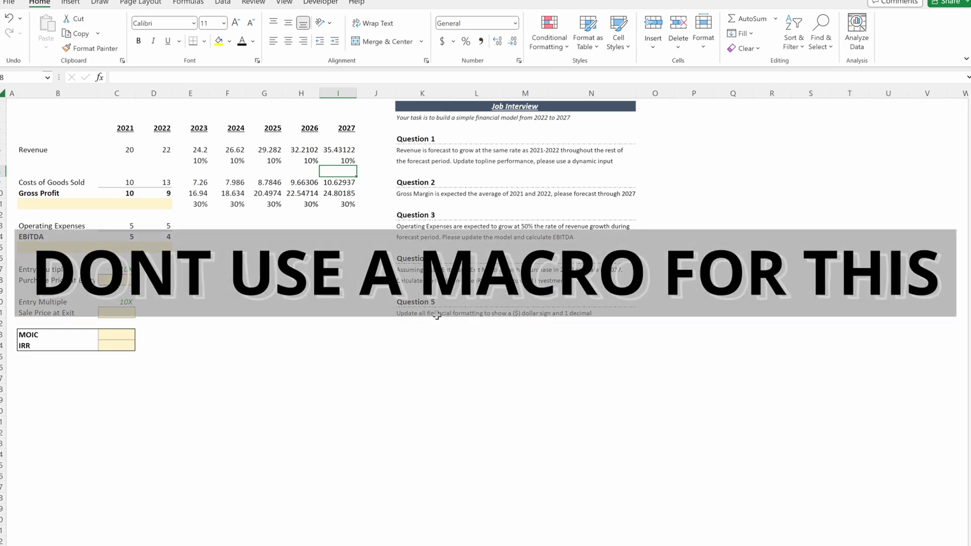
key("alt")
key("h")
key("i")
key("c")
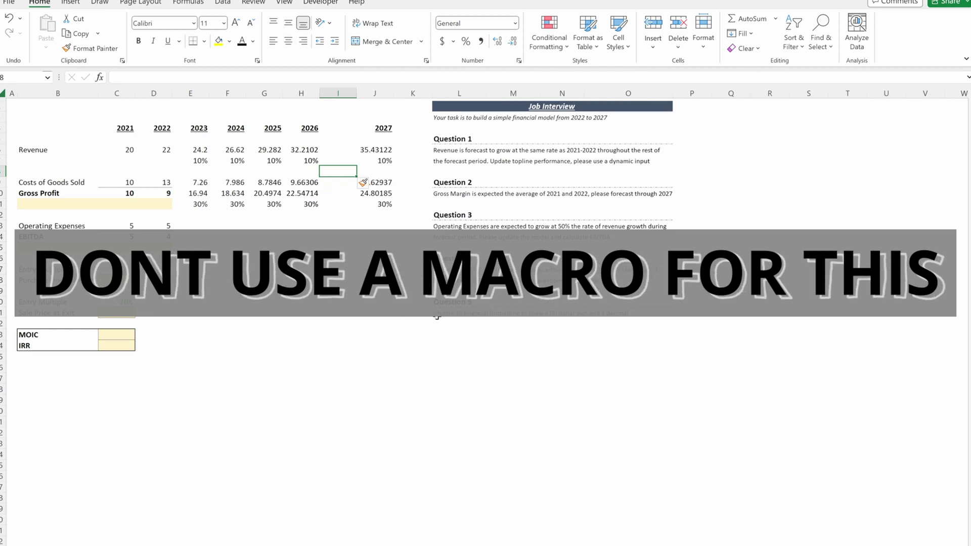
key("ctrl+space")
key("ctrl+minus")
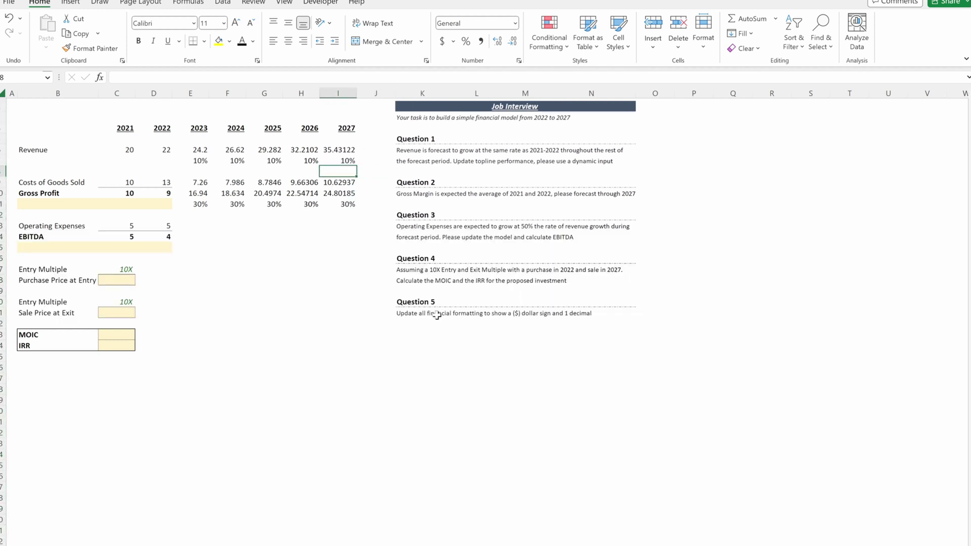
- Insert an entire blank column I with Ctrl++, delete it, and undo to restore it
key("ctrl+plus")
key("Down")
key("Down")
key("Down")
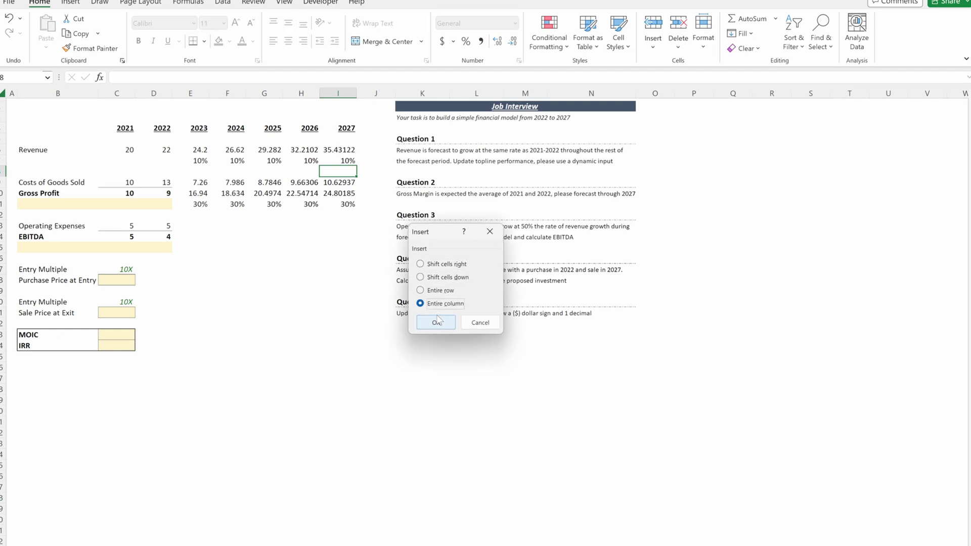
left_click(436, 322)
key("Up")
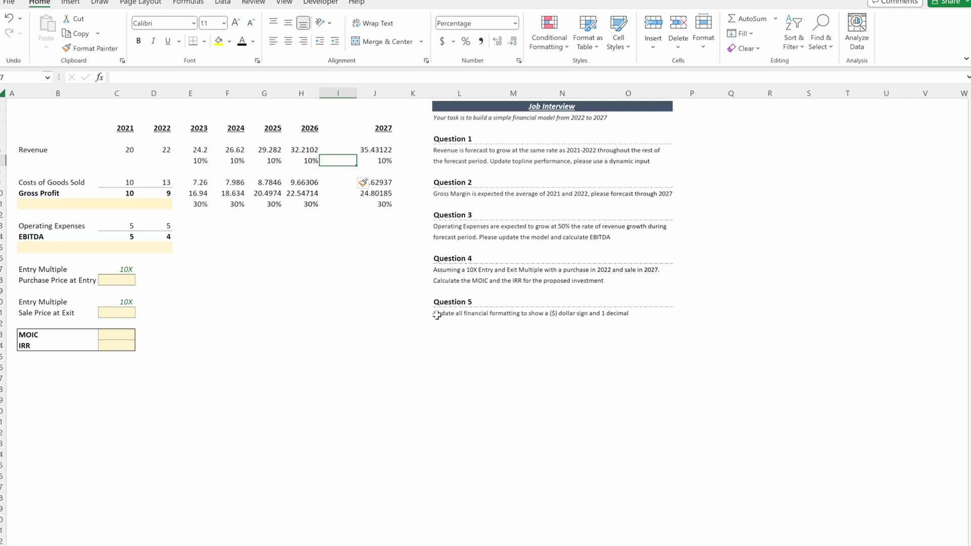
key("ctrl+space")
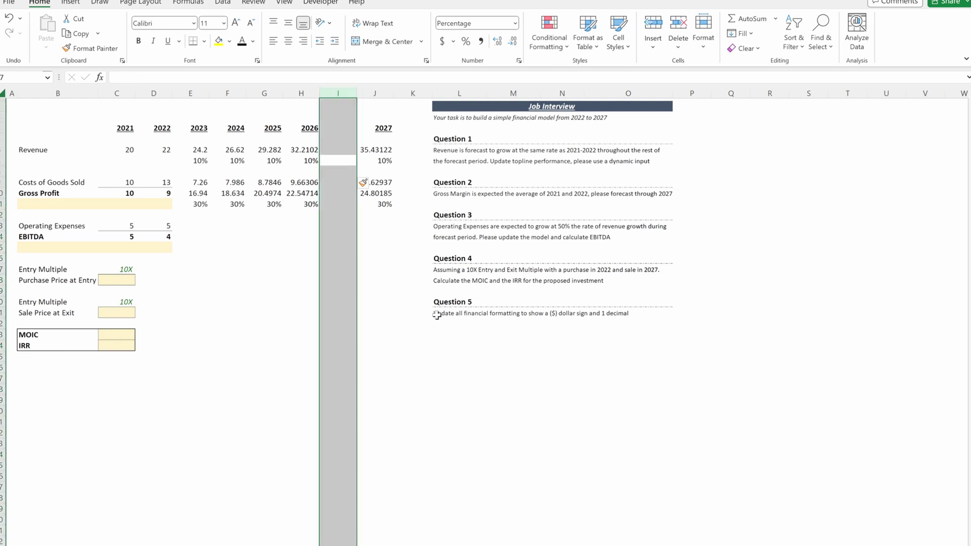
key("ctrl+minus")
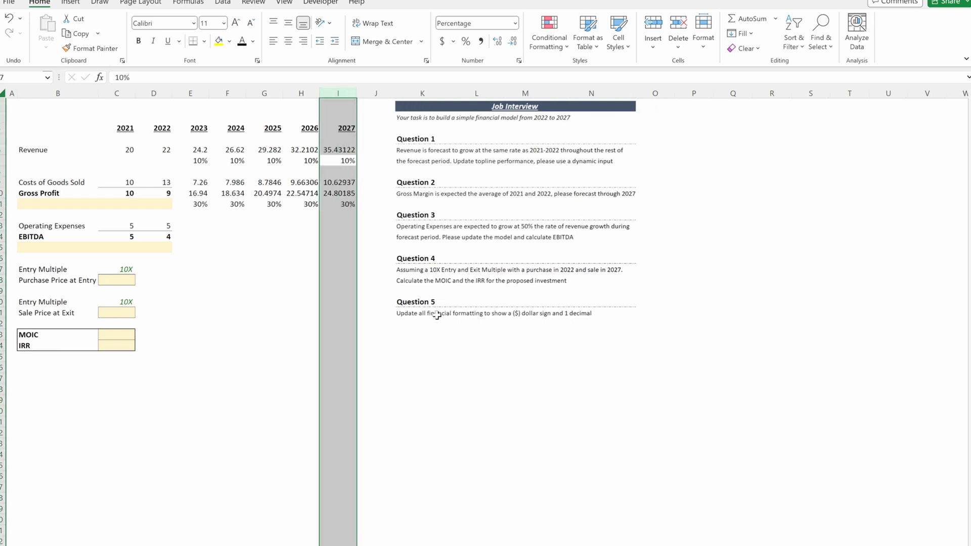
key("ctrl+z")
- Practise inserting and deleting a blank row 7 above the growth row, leaving it removed
key("Right")
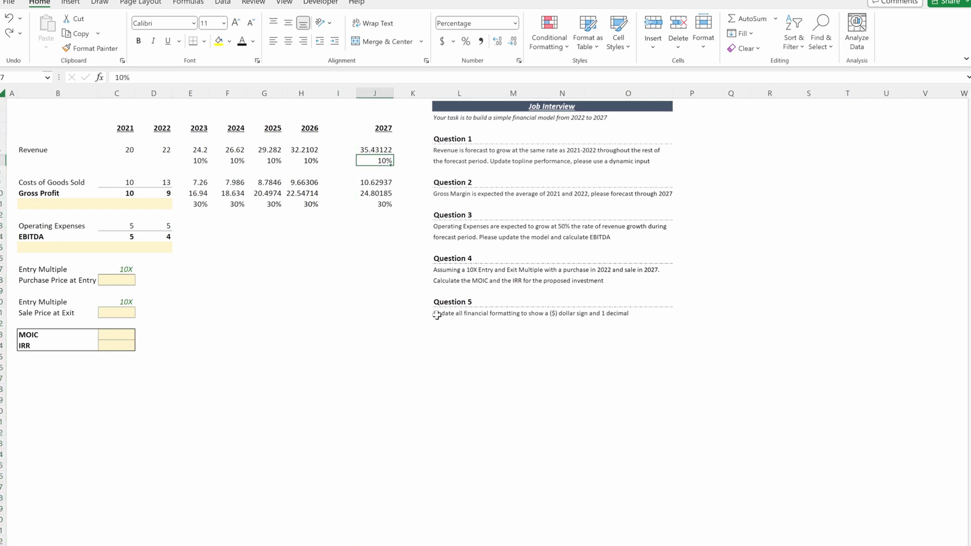
key("Left")
key("shift+space")
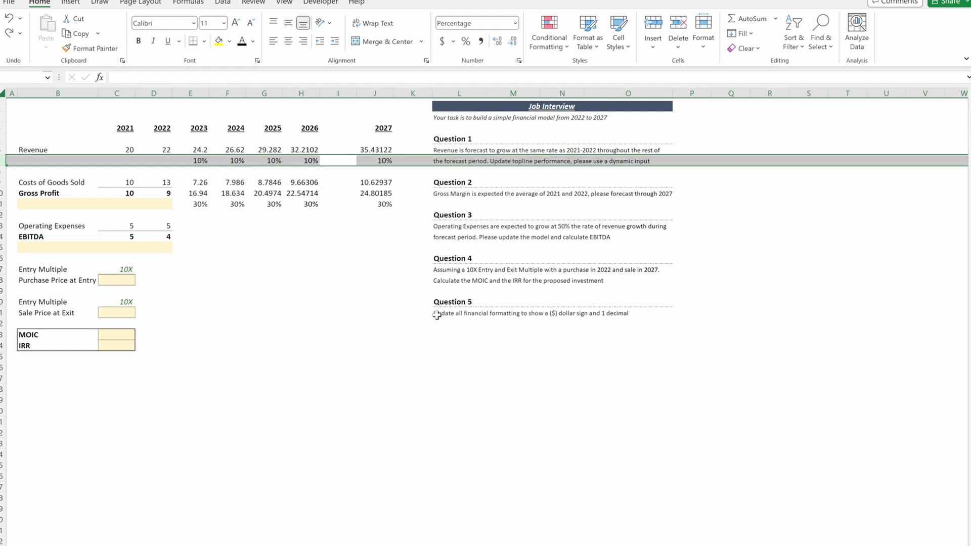
key("ctrl+shift+plus")
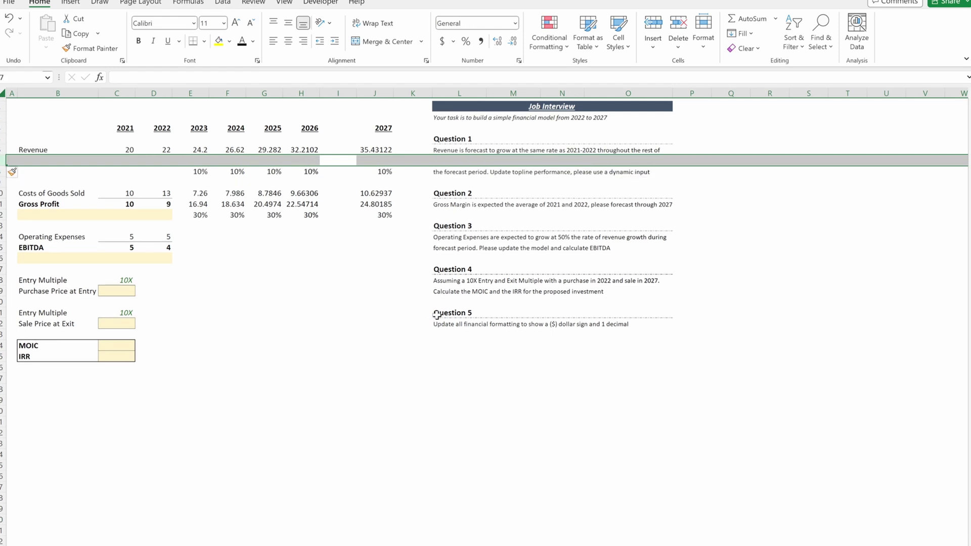
key("shift+BackSpace")
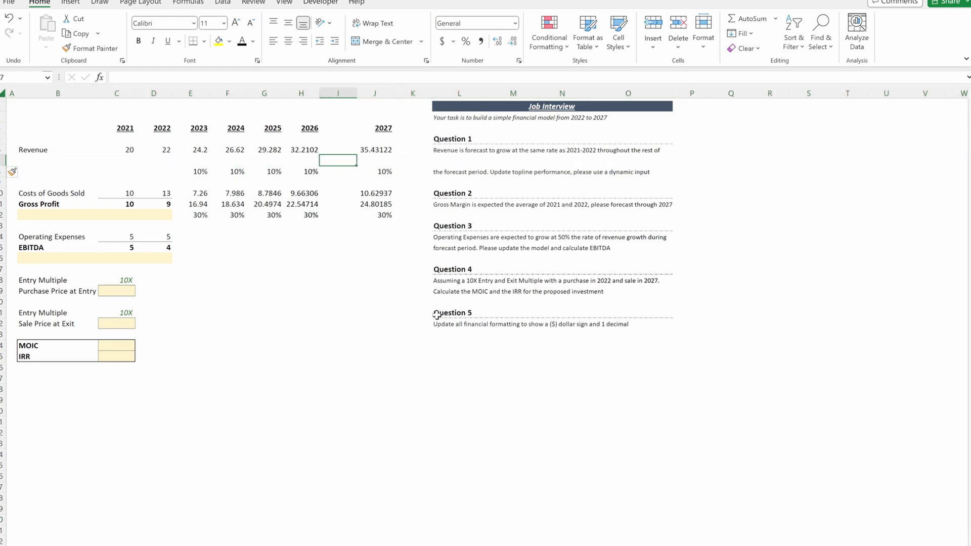
key("shift+space")
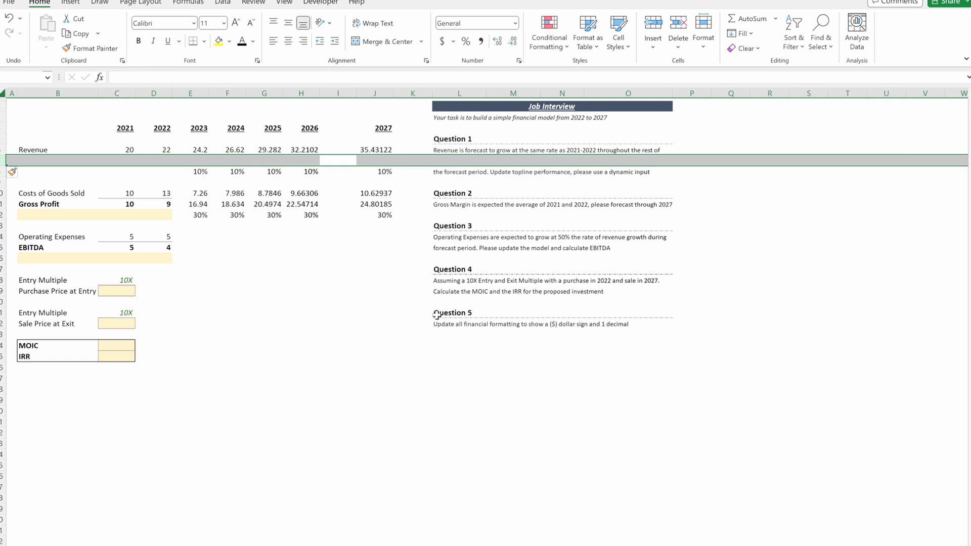
key("ctrl+minus")
key("shift+BackSpace")
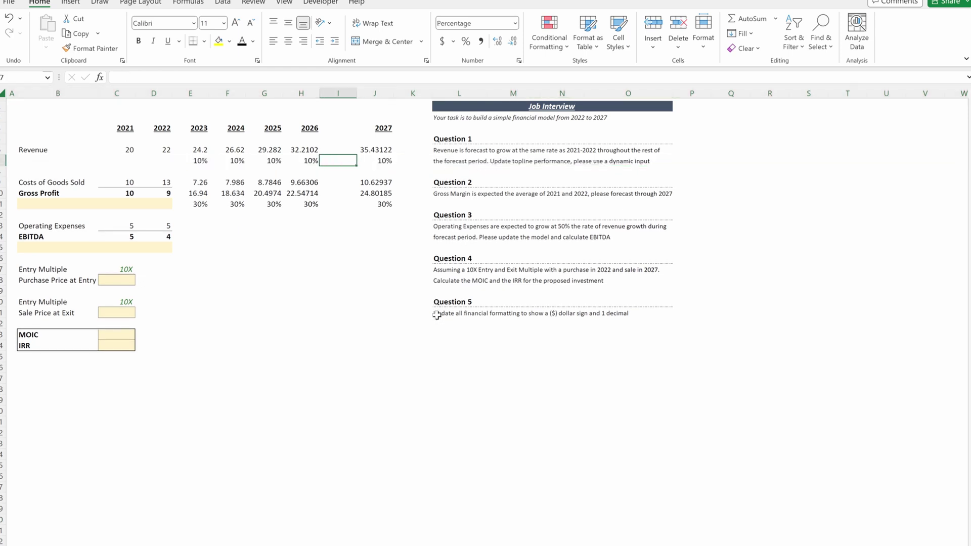
key("shift+space")
key("ctrl+shift+plus")
key("ctrl+minus")
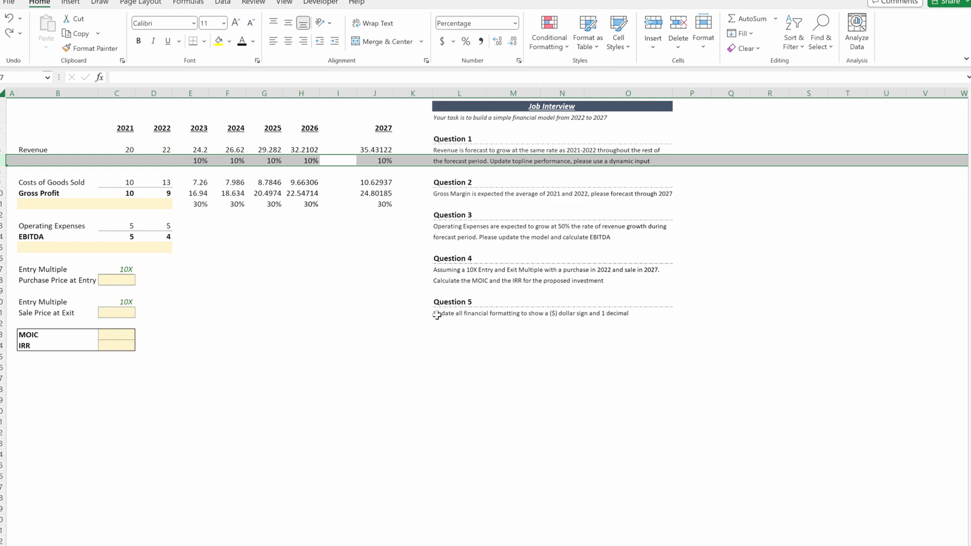
key("Down")
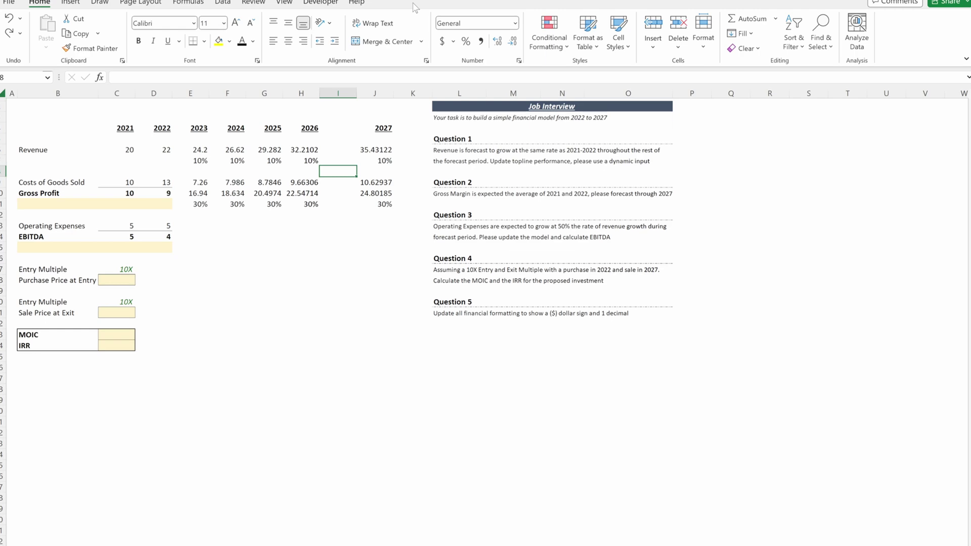
key("alt+F11")
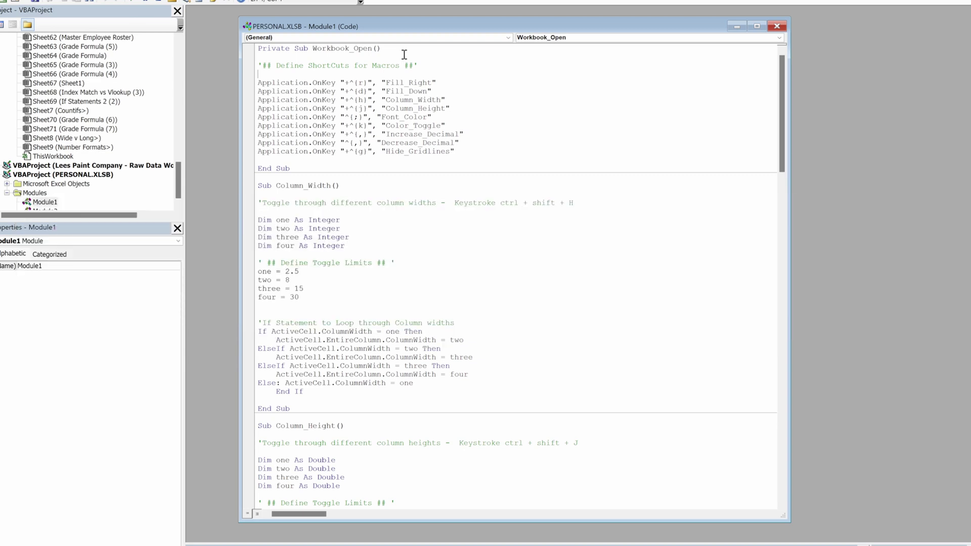
key("alt+Tab")
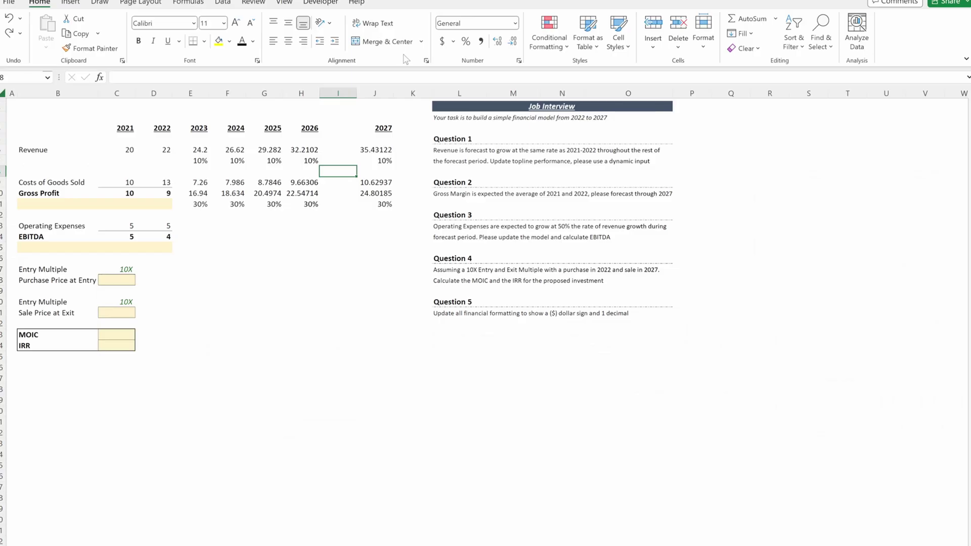